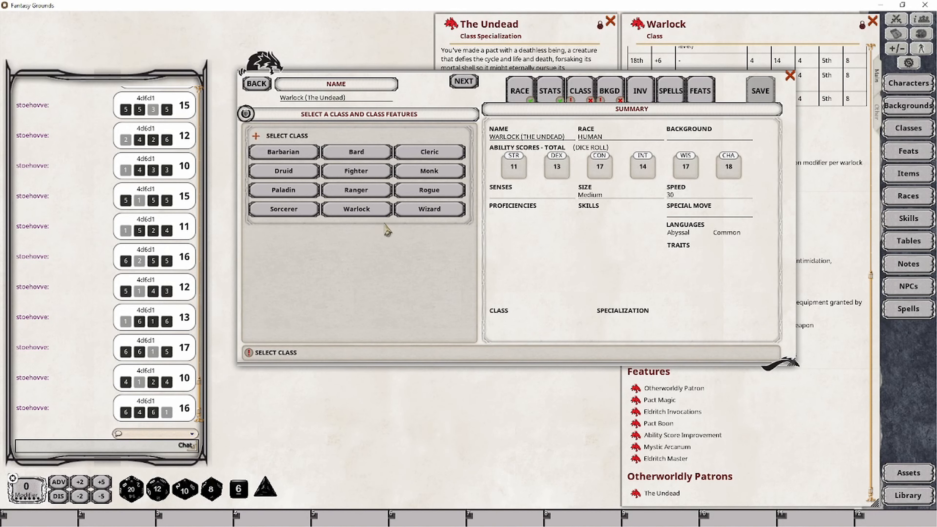
Choose Warlock as the character's class and The Undead as its specialization
{"action": "left_click", "coordinate": [369, 213]}
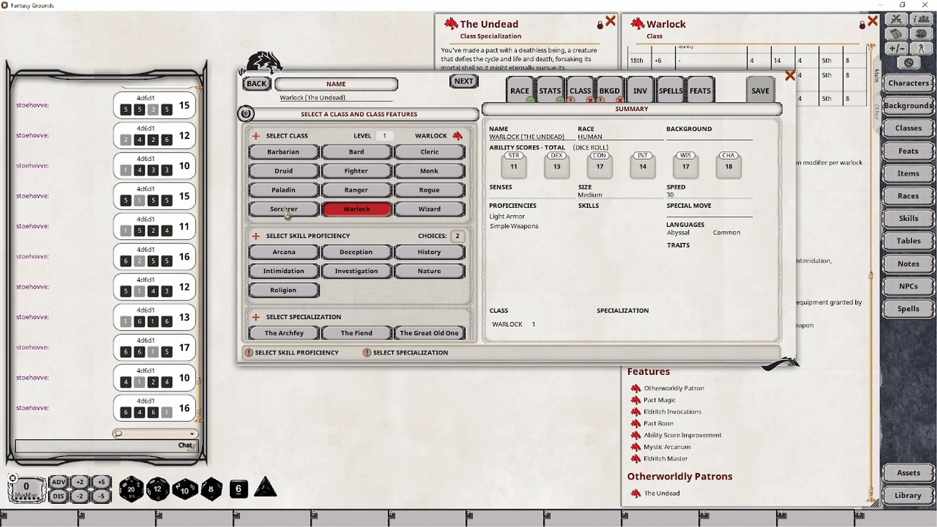
{"action": "scroll", "coordinate": [366, 236], "scroll_direction": "down", "scroll_amount": 3}
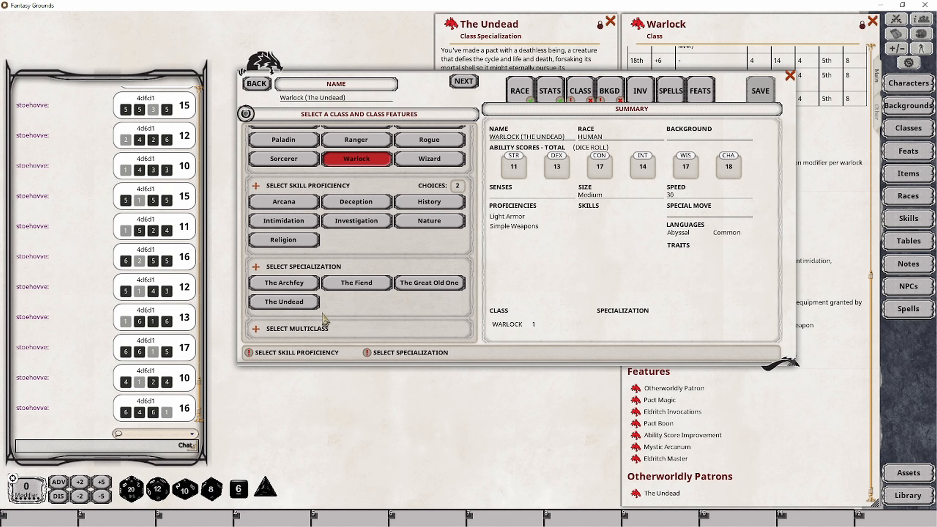
{"action": "left_click", "coordinate": [292, 302]}
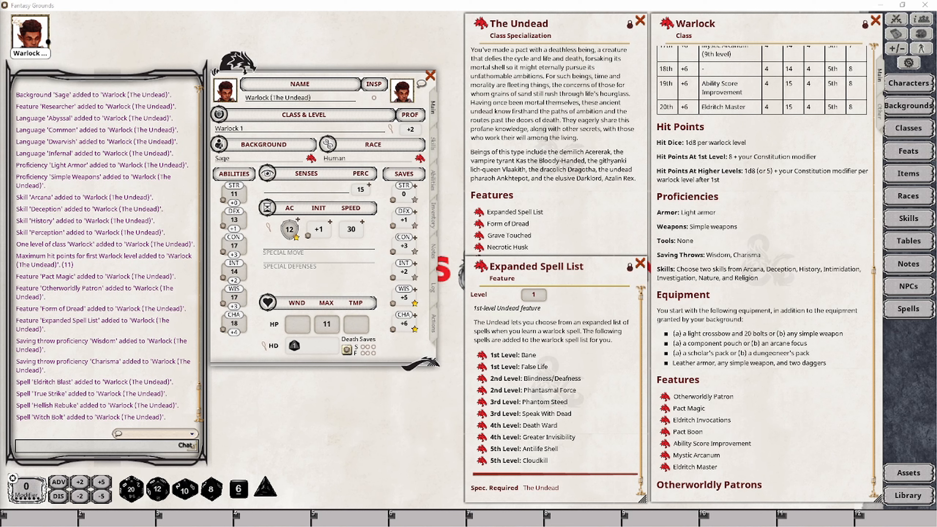
Add Bane from the Expanded Spell List to the character's actions and assign it to the group "Undead Spells"
{"action": "left_click", "coordinate": [433, 324]}
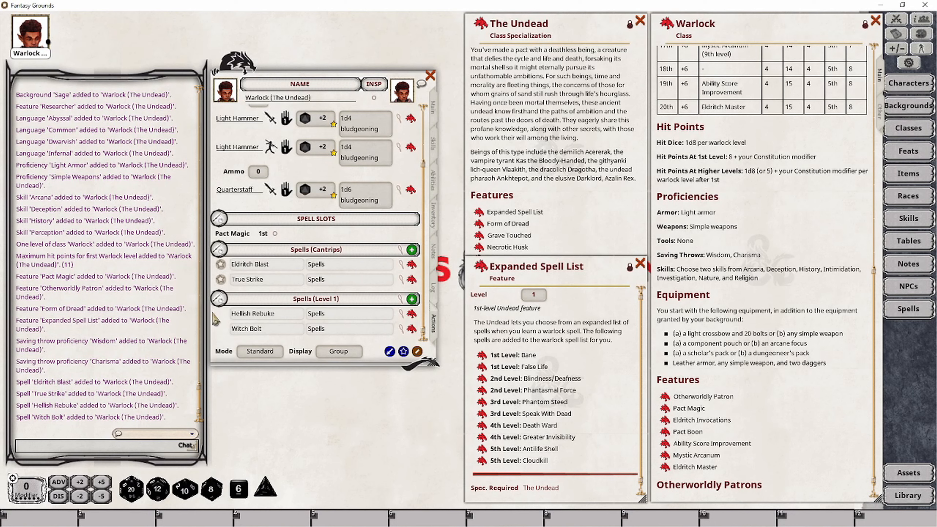
{"action": "left_click_drag", "start_coordinate": [483, 355], "coordinate": [352, 327]}
{"action": "left_click", "coordinate": [332, 313]}
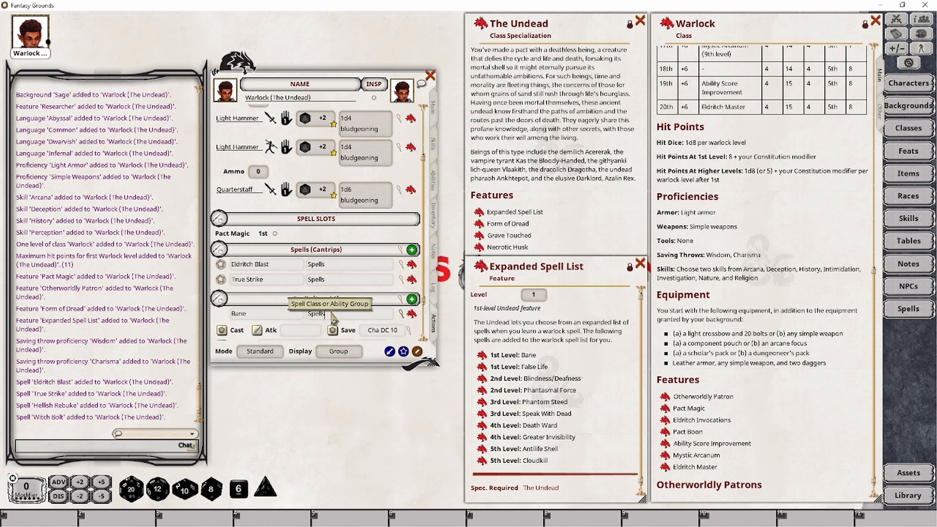
{"action": "key", "text": "BackSpace"}
{"action": "key", "text": "BackSpace"}
{"action": "key", "text": "BackSpace"}
{"action": "key", "text": "BackSpace"}
{"action": "key", "text": "BackSpace"}
{"action": "key", "text": "BackSpace"}
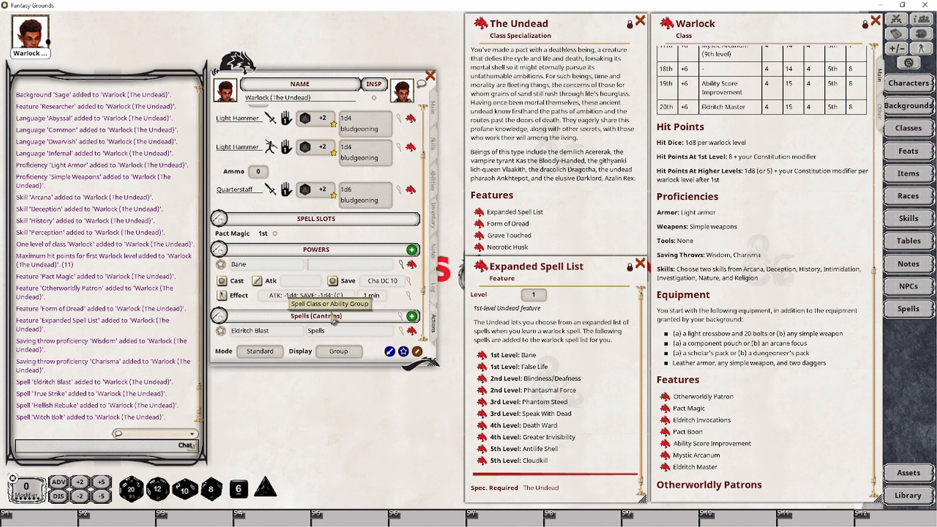
{"action": "type", "text": "Undead Spells"}
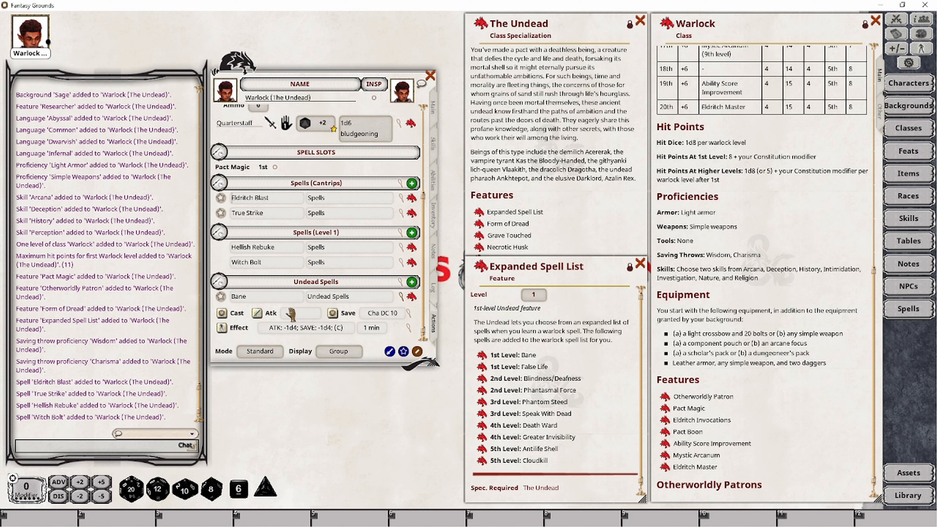
Delete Hellish Rebuke from the character's level 1 spells
{"action": "right_click", "coordinate": [292, 254]}
{"action": "left_click", "coordinate": [268, 271]}
{"action": "left_click", "coordinate": [228, 271]}
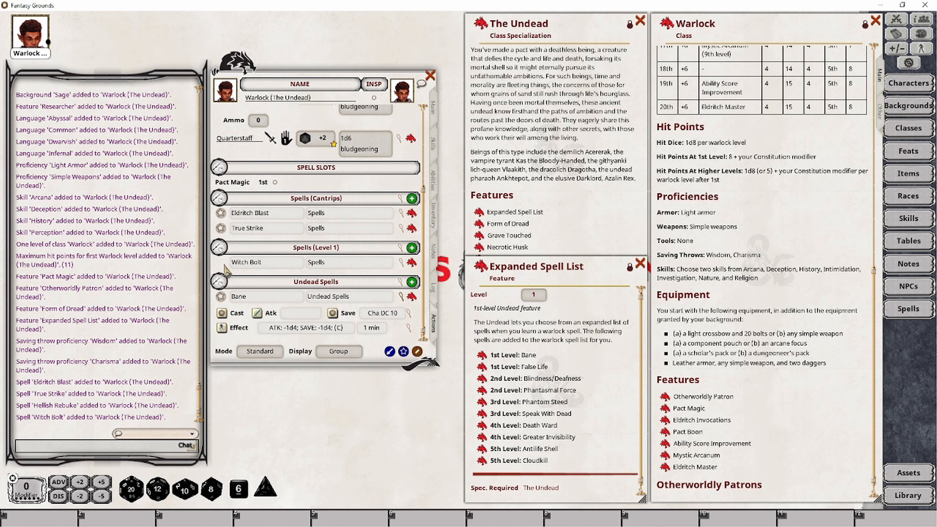
Set the Undead Spells power group's type to spells and move its settings window clear of the character sheet
{"action": "left_click", "coordinate": [401, 284]}
{"action": "left_click_drag", "start_coordinate": [452, 218], "coordinate": [454, 288]}
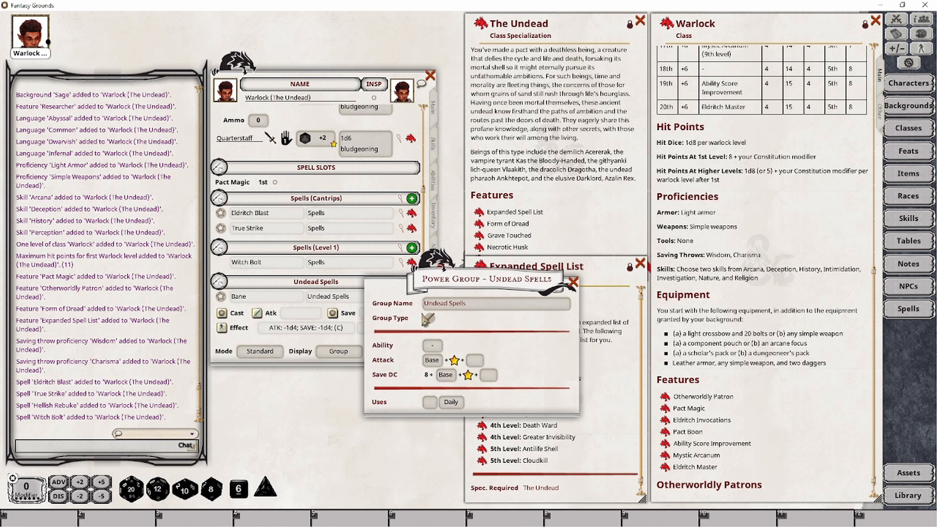
{"action": "left_click", "coordinate": [431, 322]}
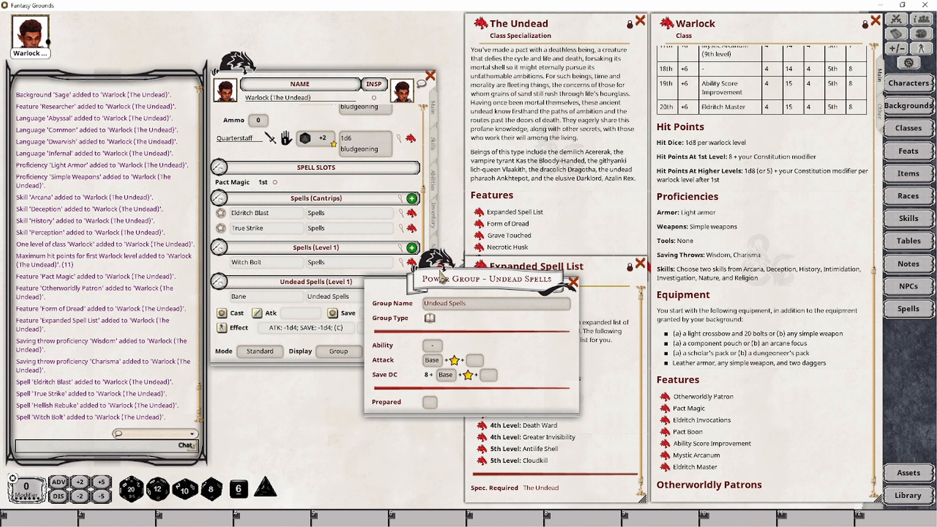
{"action": "left_click_drag", "start_coordinate": [429, 279], "coordinate": [499, 281]}
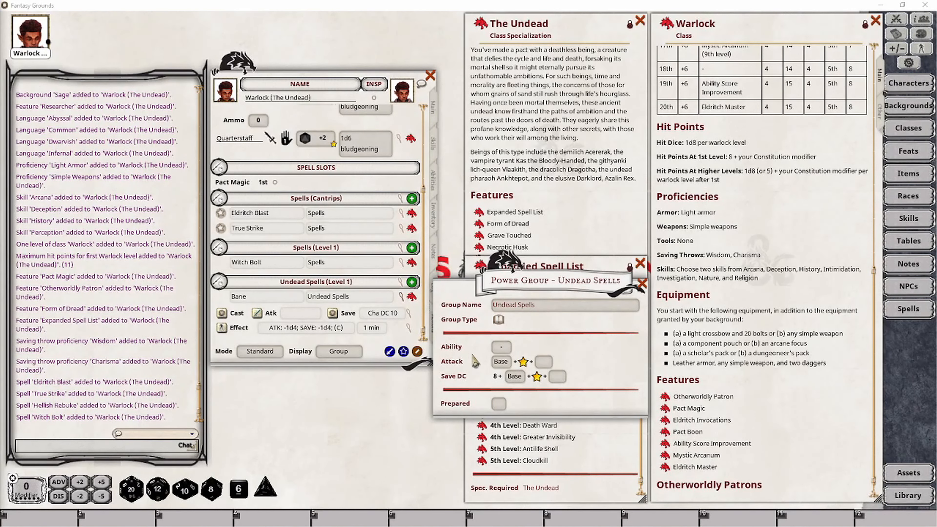
Set the ability of the Undead Spells group to Cha and close its settings
{"action": "left_click", "coordinate": [508, 350]}
{"action": "left_click", "coordinate": [508, 350]}
{"action": "left_click", "coordinate": [508, 350]}
{"action": "left_click", "coordinate": [507, 350]}
{"action": "left_click", "coordinate": [507, 350]}
{"action": "left_click", "coordinate": [508, 350]}
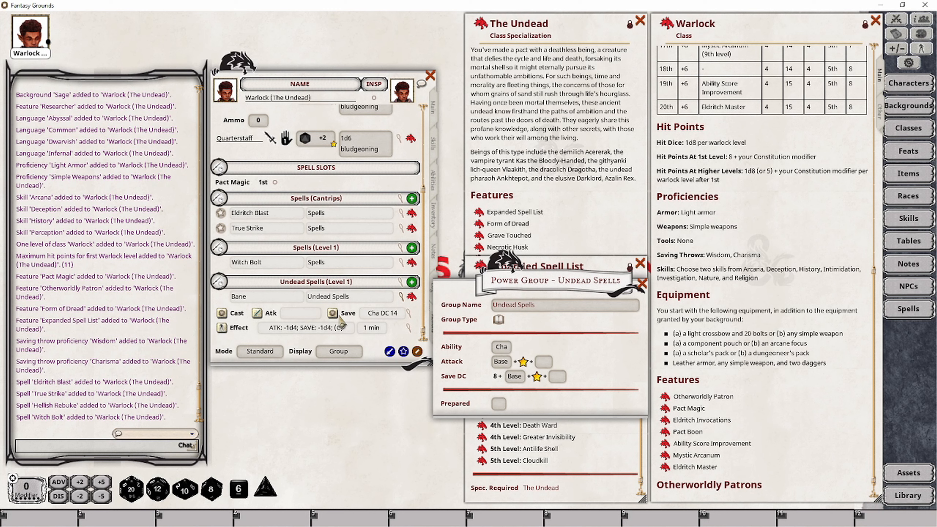
{"action": "left_click", "coordinate": [590, 451]}
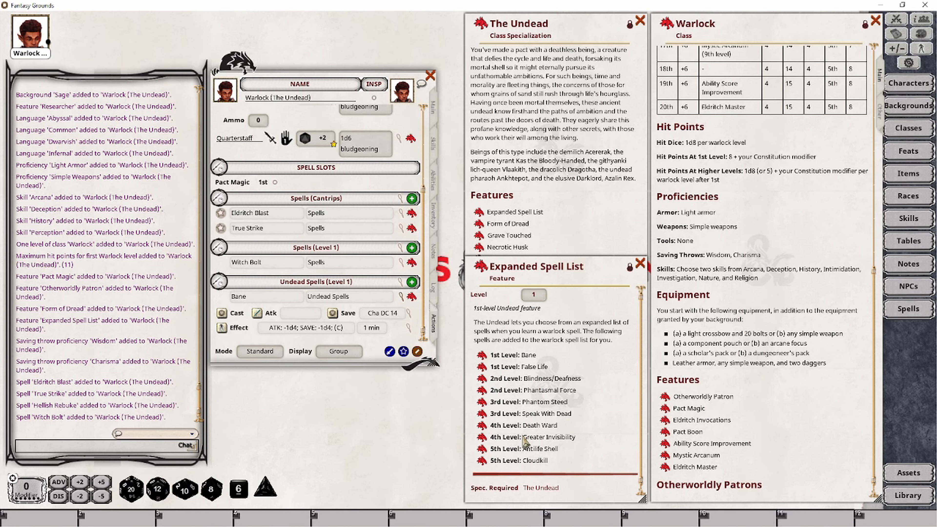
Add Cloudkill from the Expanded Spell List to the character's spells and check the Undead Spells group settings
{"action": "left_click_drag", "start_coordinate": [486, 463], "coordinate": [349, 313]}
{"action": "scroll", "coordinate": [332, 304], "scroll_direction": "down", "scroll_amount": 3}
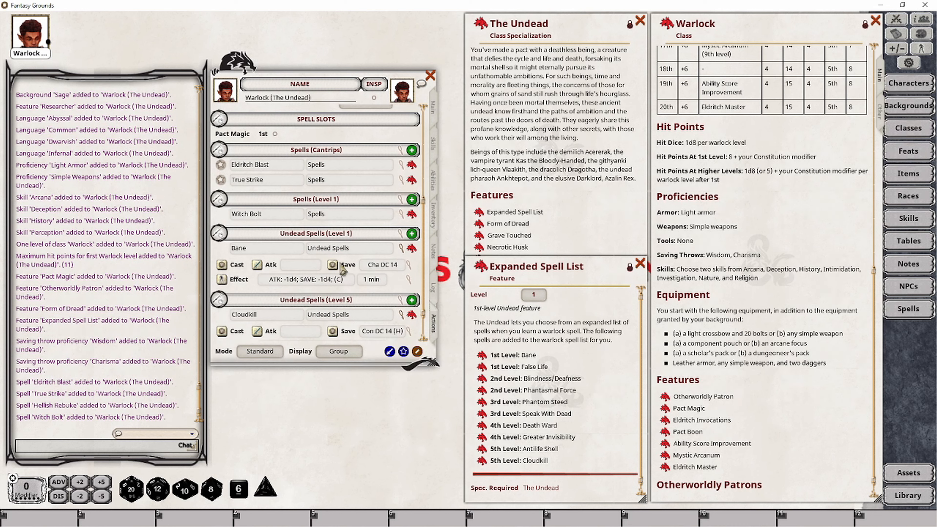
{"action": "left_click", "coordinate": [400, 233]}
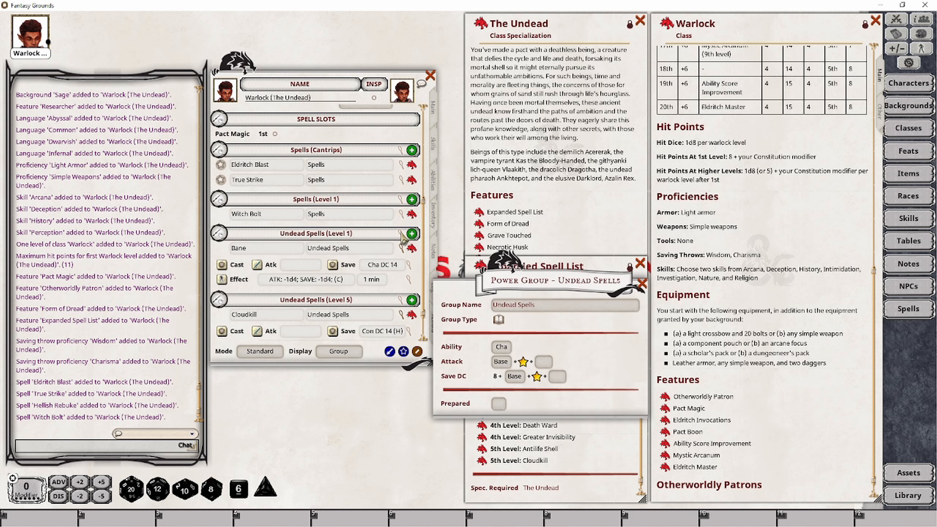
{"action": "left_click", "coordinate": [642, 283]}
Change the ability through the level 5 Undead Spells settings, set it back to Cha from level 1, and close the settings
{"action": "left_click", "coordinate": [402, 301]}
{"action": "left_click", "coordinate": [501, 346]}
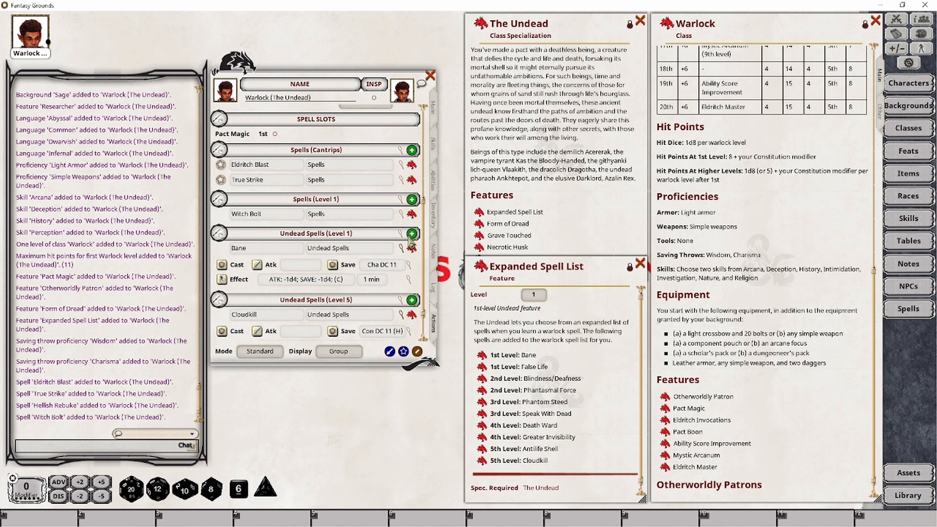
{"action": "left_click", "coordinate": [400, 234]}
{"action": "left_click", "coordinate": [507, 349]}
{"action": "left_click", "coordinate": [507, 349]}
{"action": "left_click", "coordinate": [507, 349]}
{"action": "left_click", "coordinate": [507, 349]}
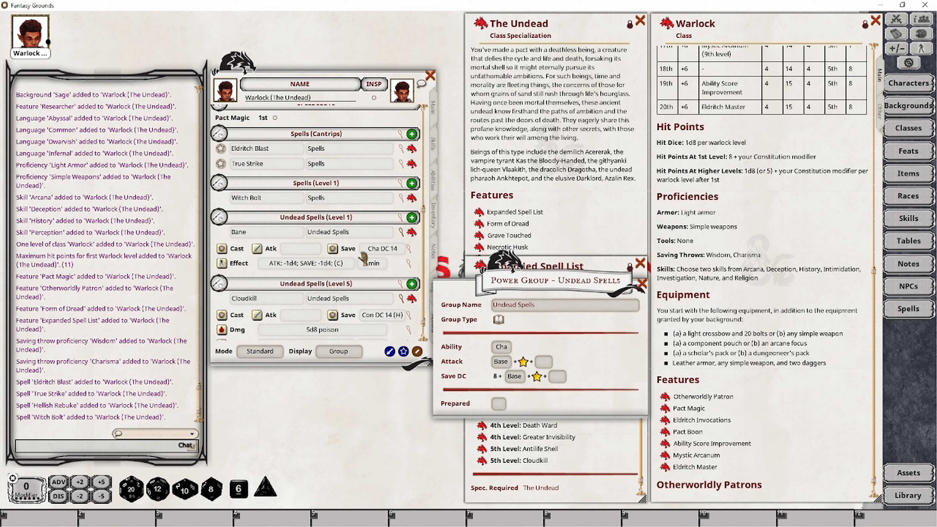
{"action": "left_click", "coordinate": [641, 283]}
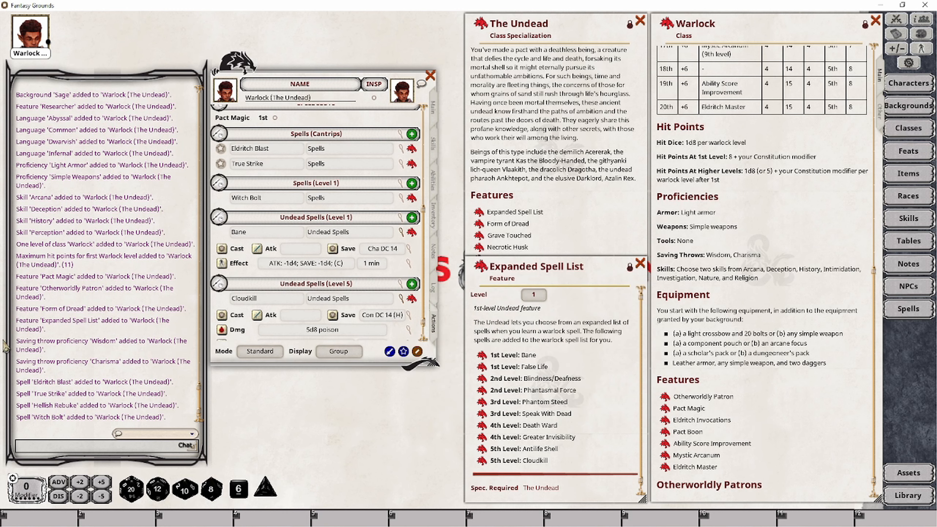
Delete Cloudkill from the level 5 Undead Spells
{"action": "right_click", "coordinate": [348, 309]}
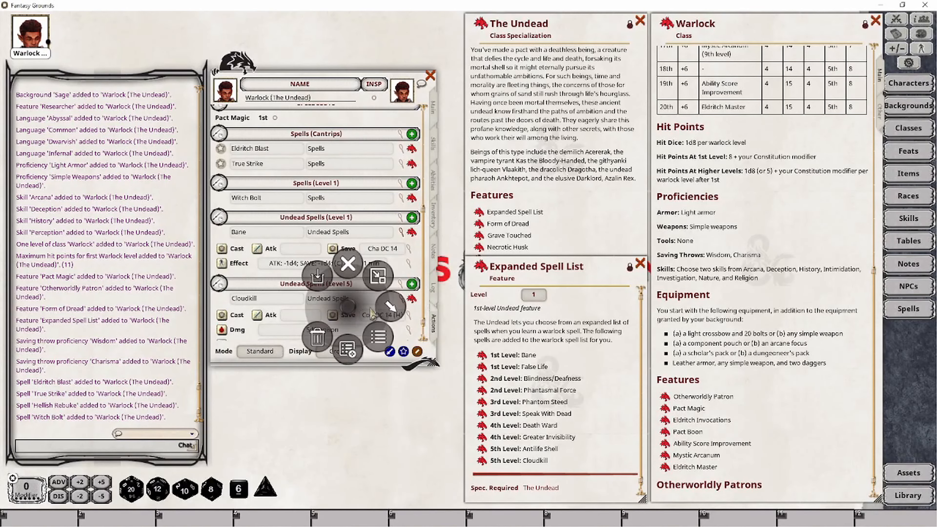
{"action": "left_click", "coordinate": [321, 334]}
{"action": "left_click", "coordinate": [321, 333]}
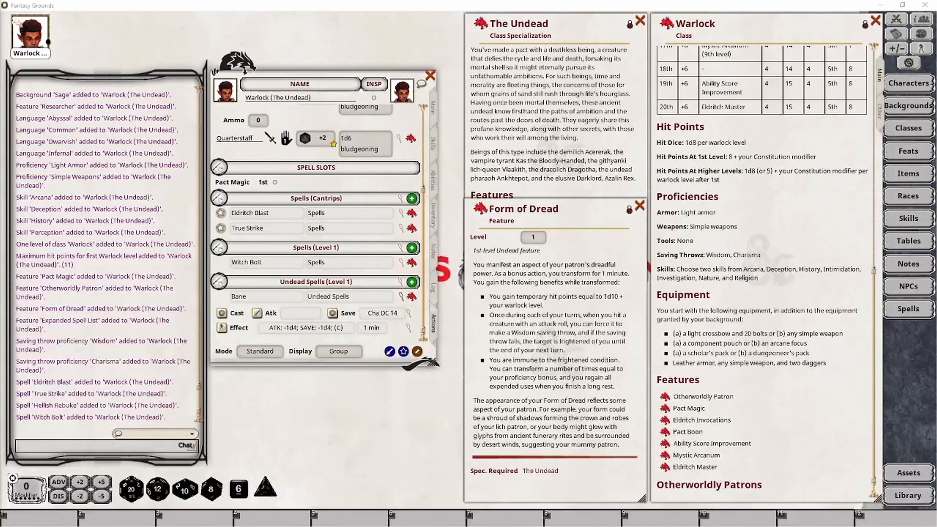
Add the Form of Dread feature to the character's actions and collapse the cantrip and level 1 spell groups
{"action": "left_click_drag", "start_coordinate": [486, 209], "coordinate": [395, 192]}
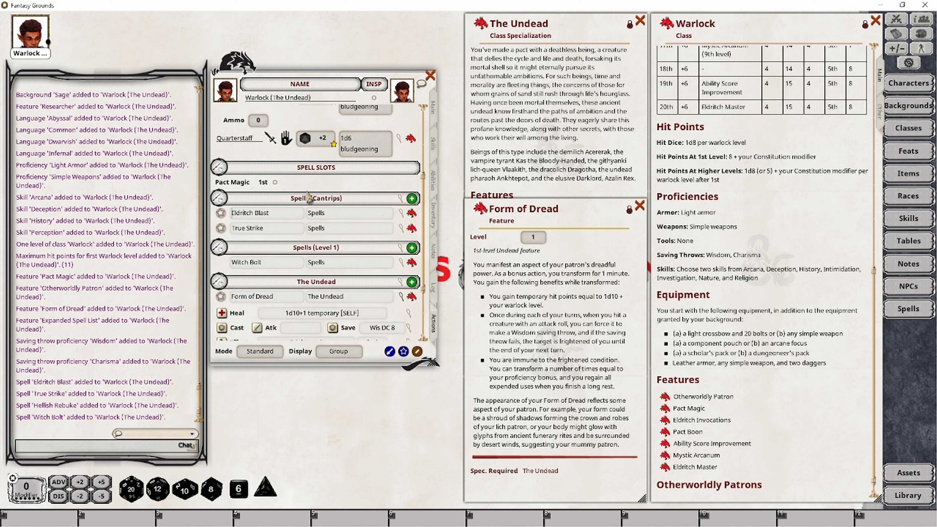
{"action": "left_click", "coordinate": [218, 250]}
{"action": "left_click", "coordinate": [218, 201]}
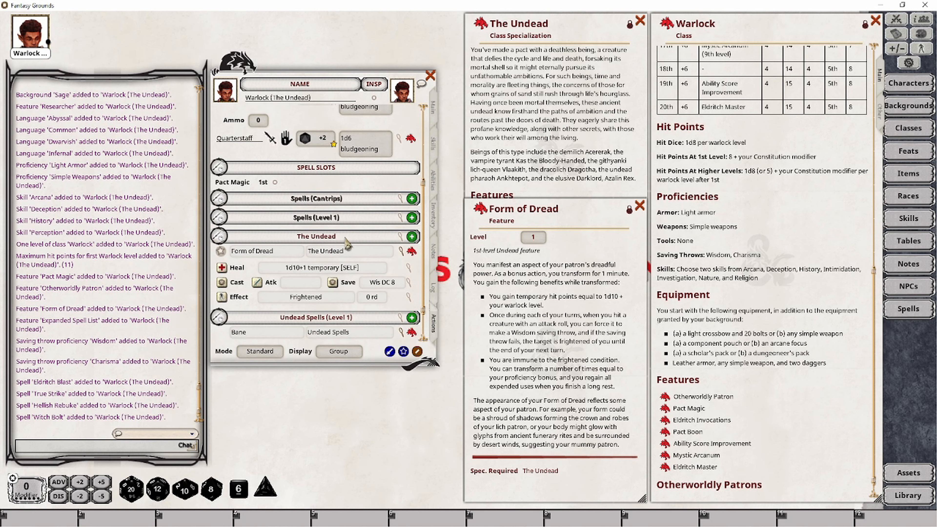
{"action": "scroll", "coordinate": [218, 324], "scroll_direction": "up", "scroll_amount": 1}
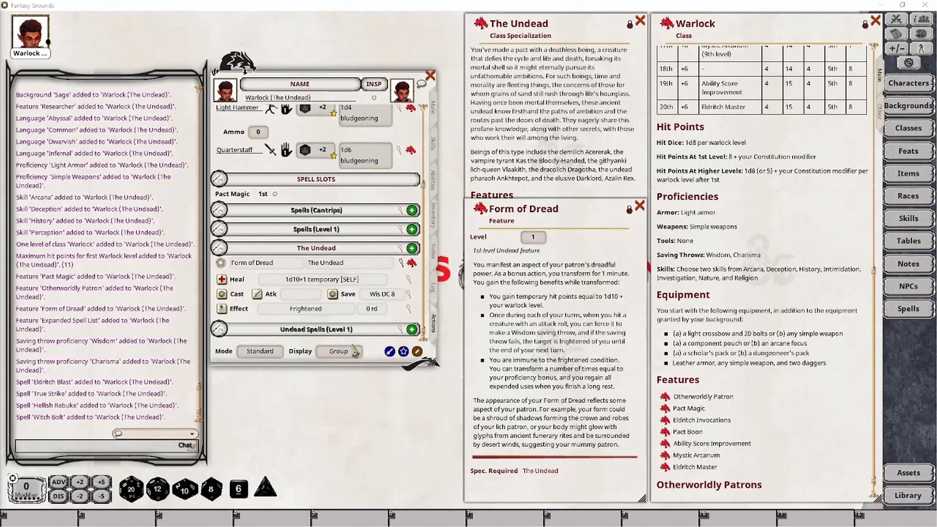
Change Form of Dread's effect to "Form of Dread; frightened" with a duration of 1 round
{"action": "left_click", "coordinate": [407, 308]}
{"action": "double_click", "coordinate": [433, 271]}
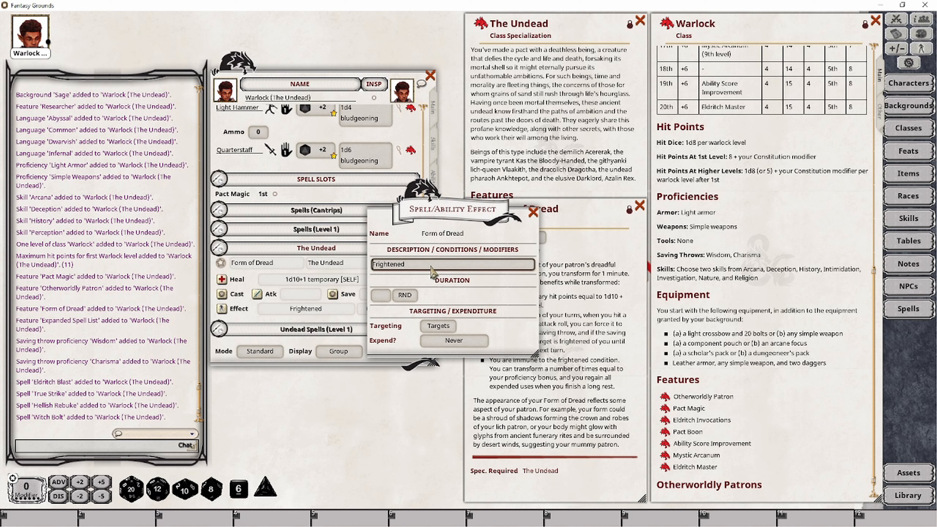
{"action": "type", "text": "Form of Dread;"}
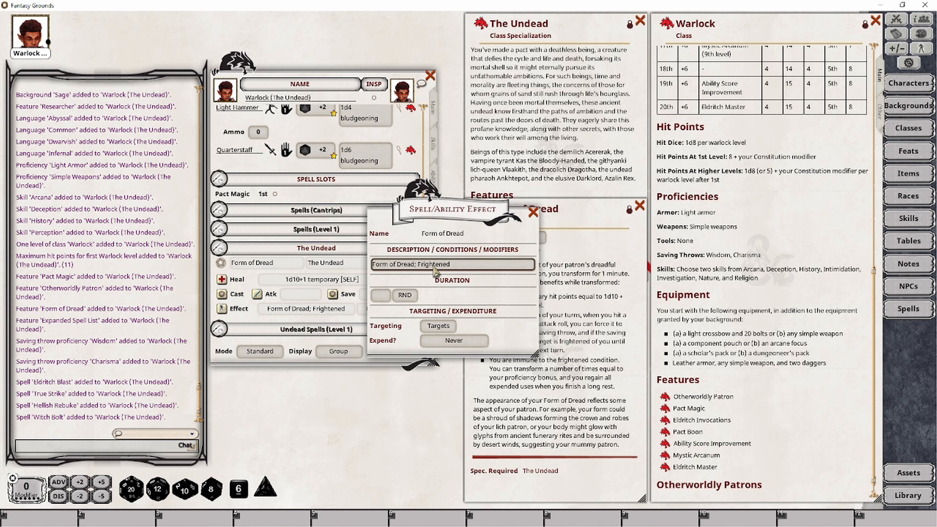
{"action": "key", "text": "Delete"}
{"action": "type", "text": "f"}
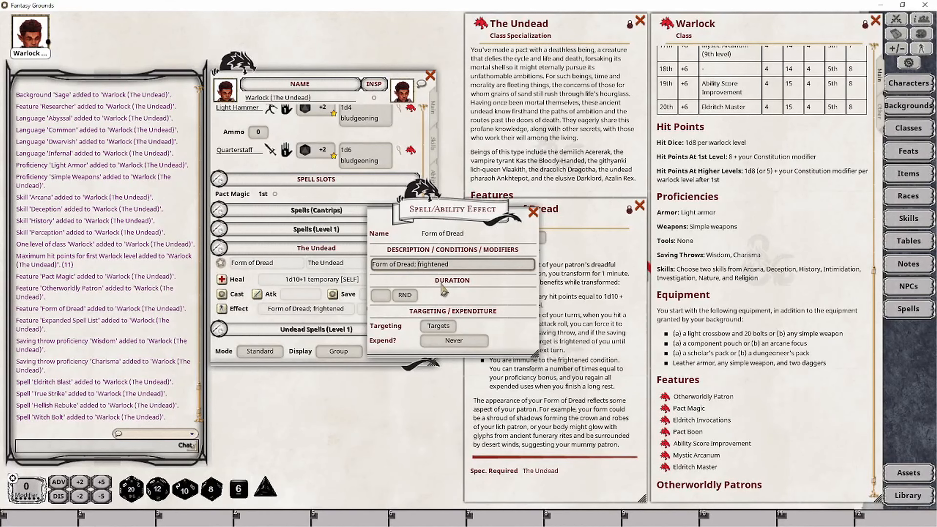
{"action": "left_click", "coordinate": [385, 295]}
{"action": "type", "text": "1"}
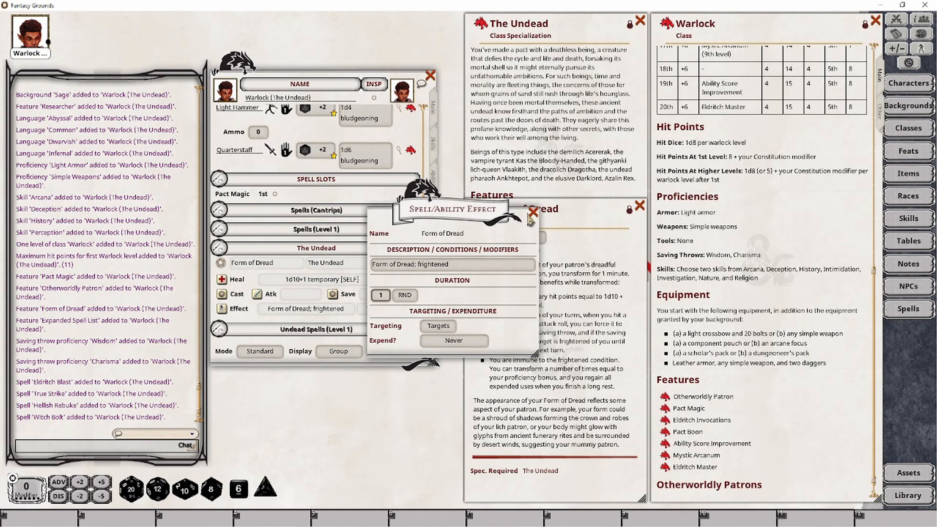
{"action": "left_click", "coordinate": [533, 214]}
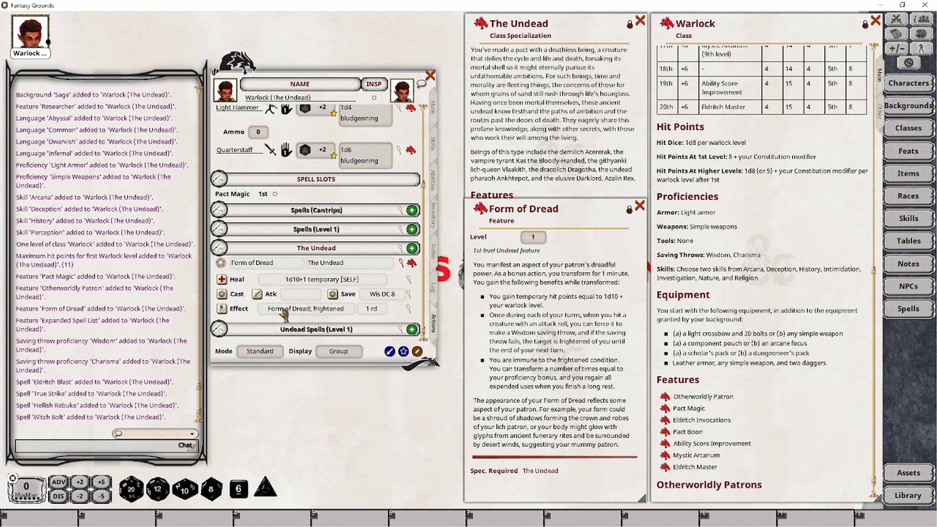
Add a second effect to Form of Dread with the description "Form of Dread; IMMUNE: frightened"
{"action": "right_click", "coordinate": [326, 306]}
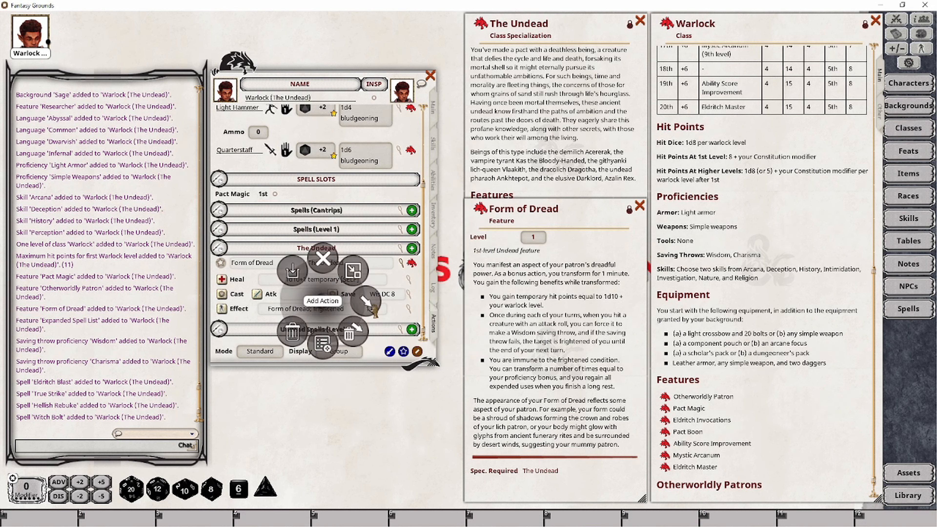
{"action": "left_click", "coordinate": [376, 310]}
{"action": "left_click", "coordinate": [371, 312]}
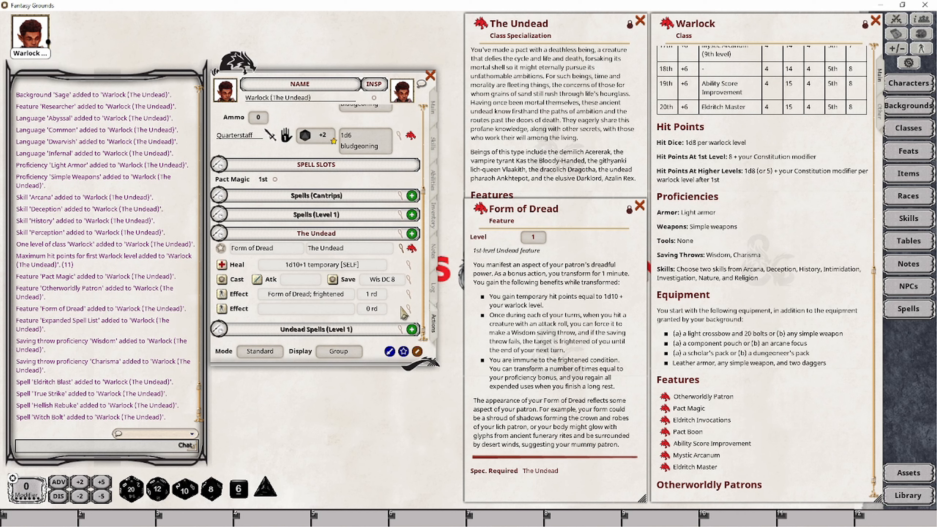
{"action": "left_click", "coordinate": [409, 310]}
{"action": "left_click", "coordinate": [436, 262]}
{"action": "type", "text": "Form of Dread; IMMUNE: frightened"}
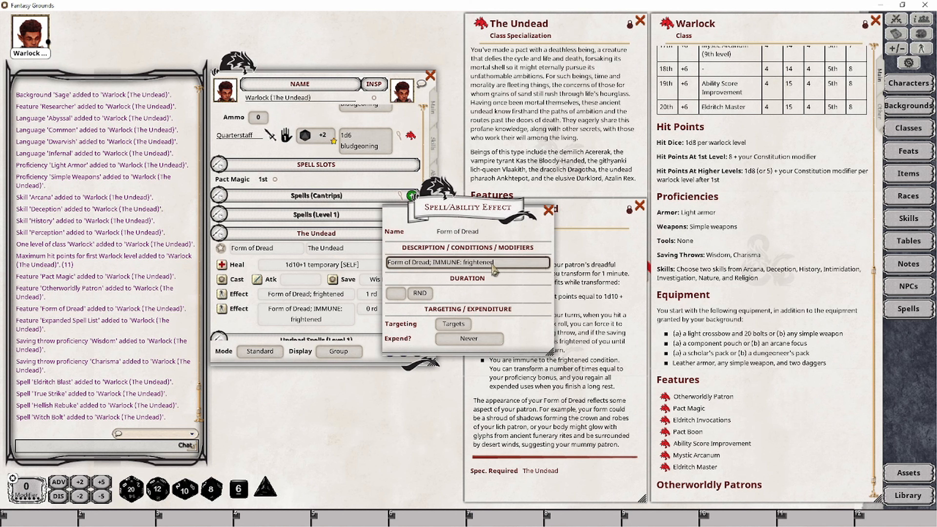
Give the immunity effect a duration of 1 minute and target it at Self
{"action": "left_click", "coordinate": [386, 292]}
{"action": "type", "text": "1"}
{"action": "left_click", "coordinate": [420, 292]}
{"action": "left_click", "coordinate": [467, 325]}
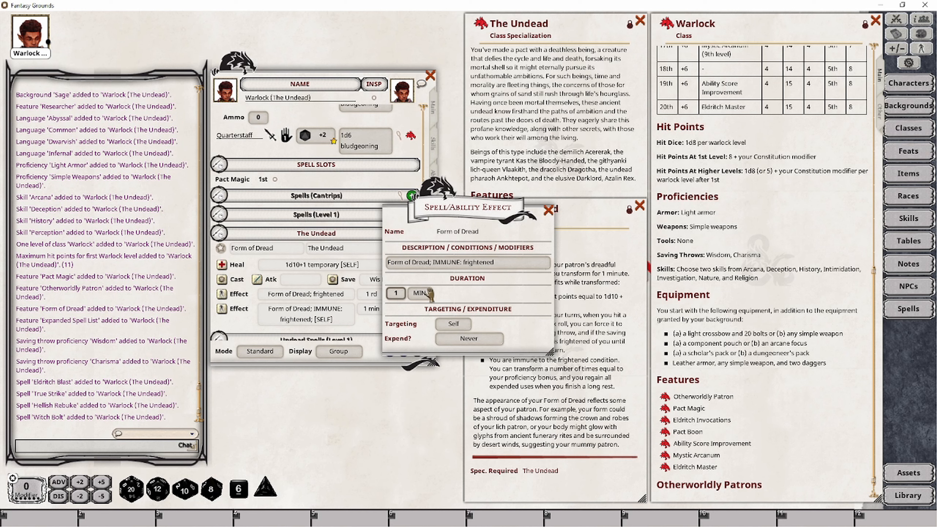
{"action": "left_click", "coordinate": [548, 210]}
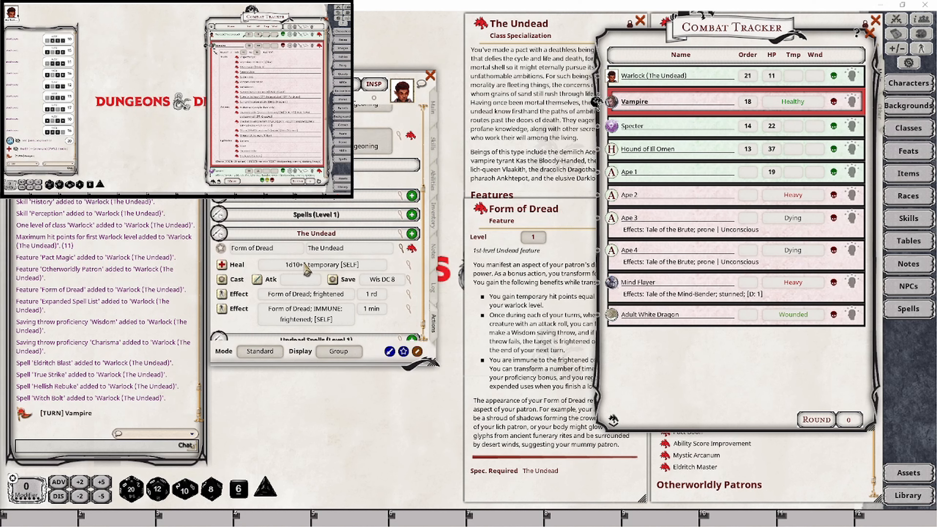
Bring the Form of Dread description forward and apply the immunity effect to the Warlock in the Combat Tracker
{"action": "left_click", "coordinate": [549, 345]}
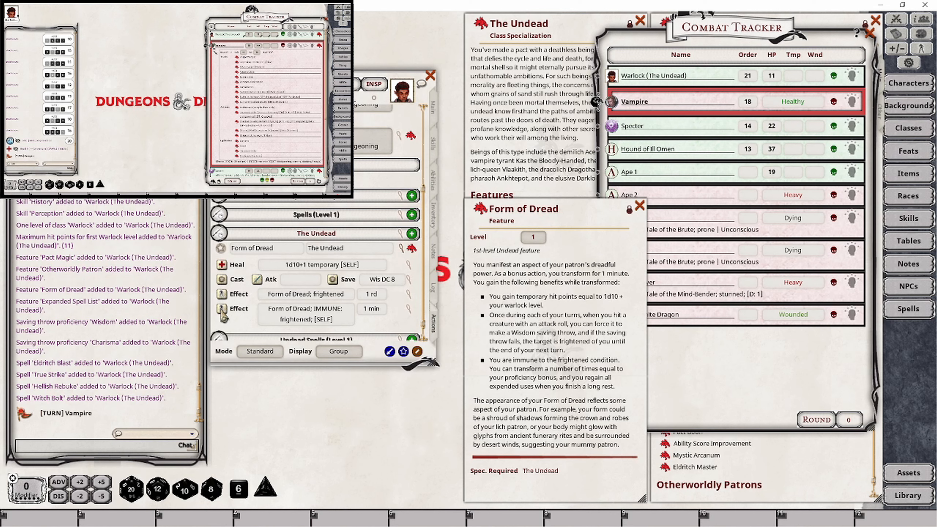
{"action": "left_click_drag", "start_coordinate": [222, 313], "coordinate": [675, 79]}
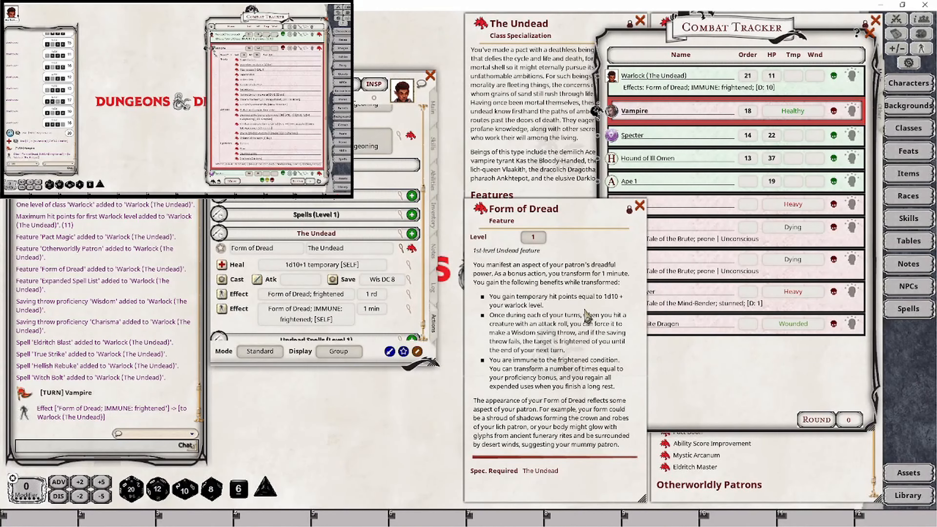
Roll Form of Dread's 1d10+1 temporary hit points onto the Warlock and compare the Combat Tracker with the feature description
{"action": "double_click", "coordinate": [221, 266]}
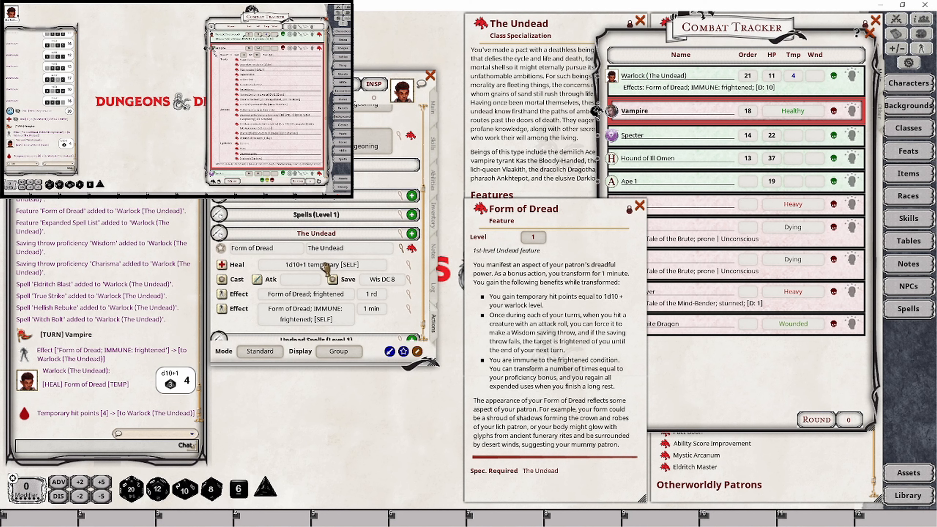
{"action": "left_click", "coordinate": [613, 420]}
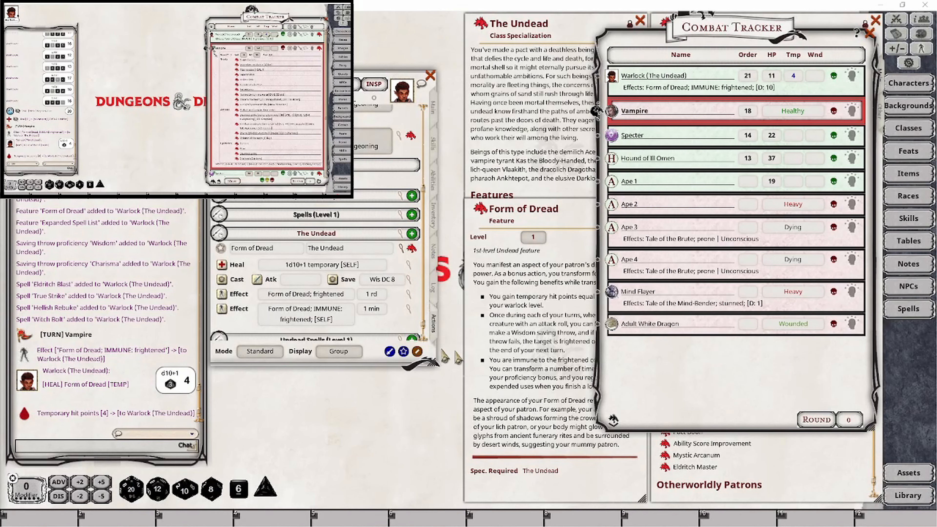
{"action": "left_click", "coordinate": [532, 375]}
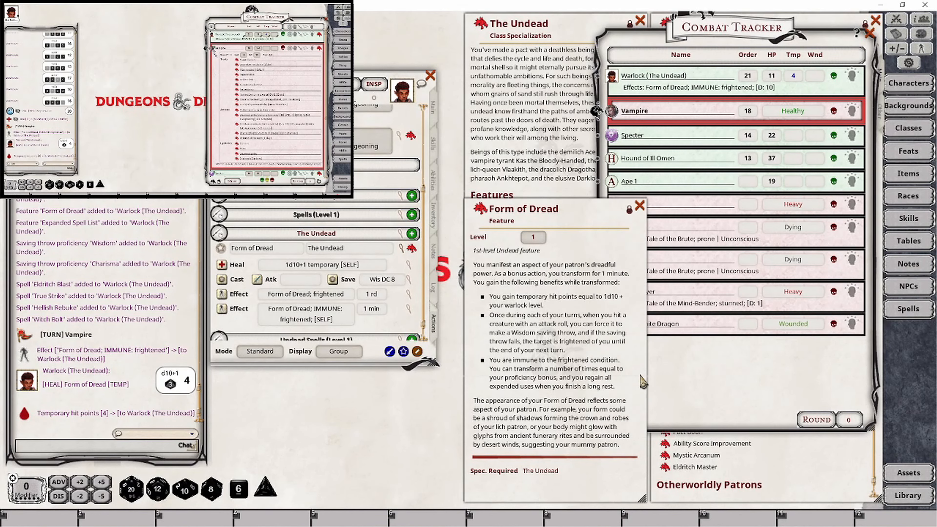
Check the Warlock's proficiency bonus, give Form of Dread 2 daily uses in Preparation mode, and return to Combat mode
{"action": "left_click", "coordinate": [435, 114]}
{"action": "left_click", "coordinate": [434, 324]}
{"action": "left_click", "coordinate": [260, 352]}
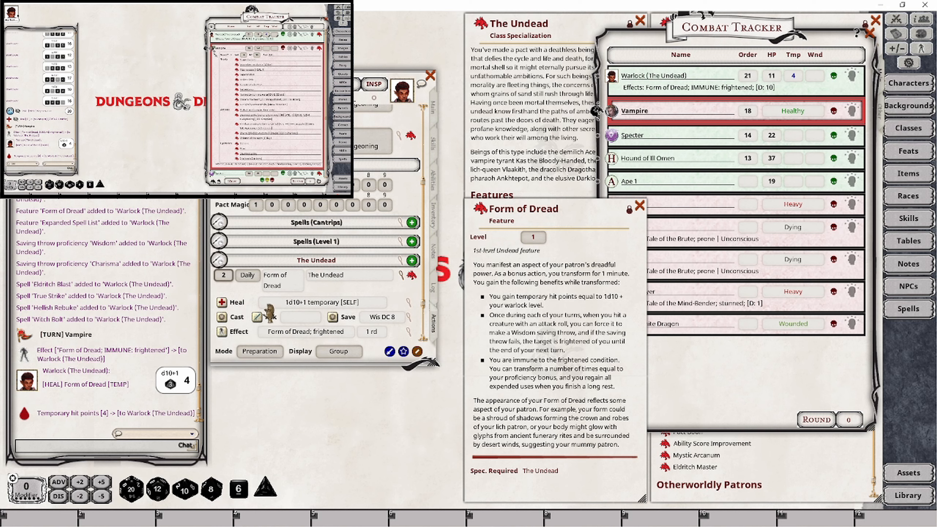
{"action": "left_click", "coordinate": [260, 351]}
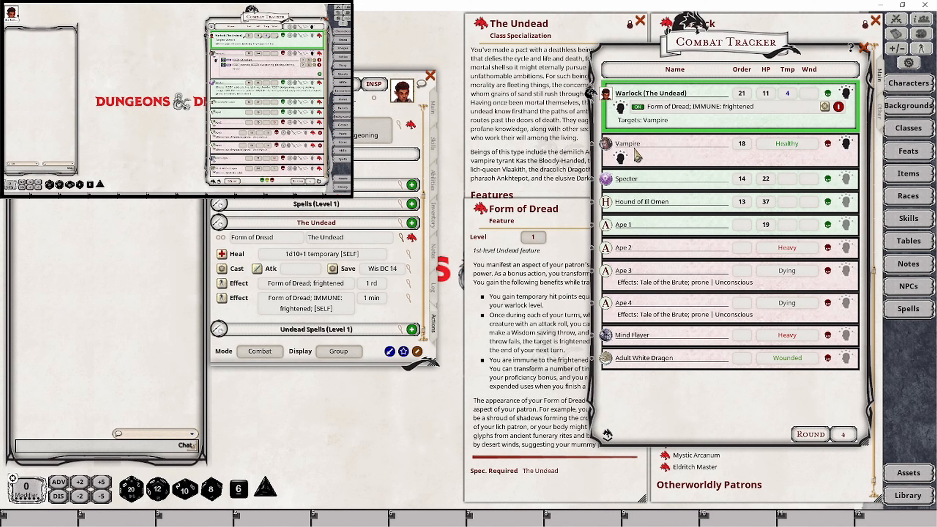
Roll the Warlock's Quarterstaff attack and damage against the Vampire, and apply Form of Dread's frightened effect to it
{"action": "double_click", "coordinate": [313, 126]}
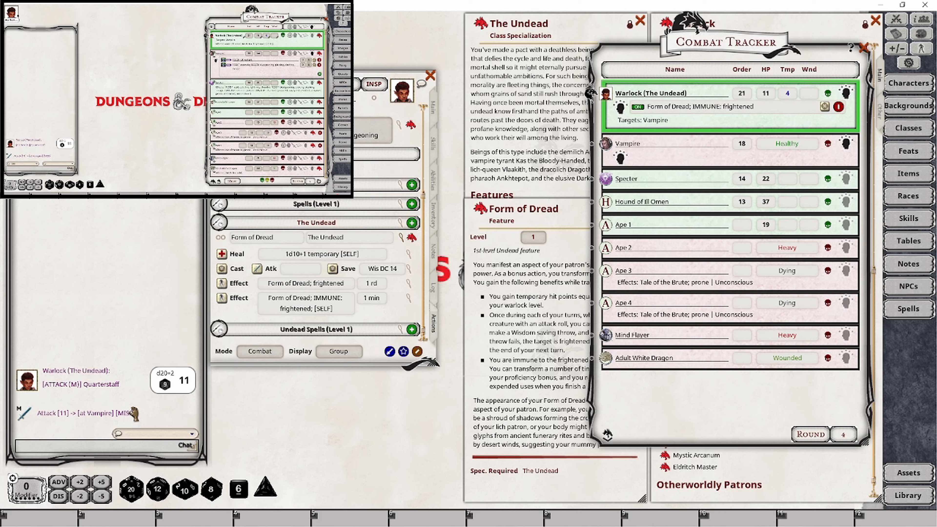
{"action": "double_click", "coordinate": [361, 138]}
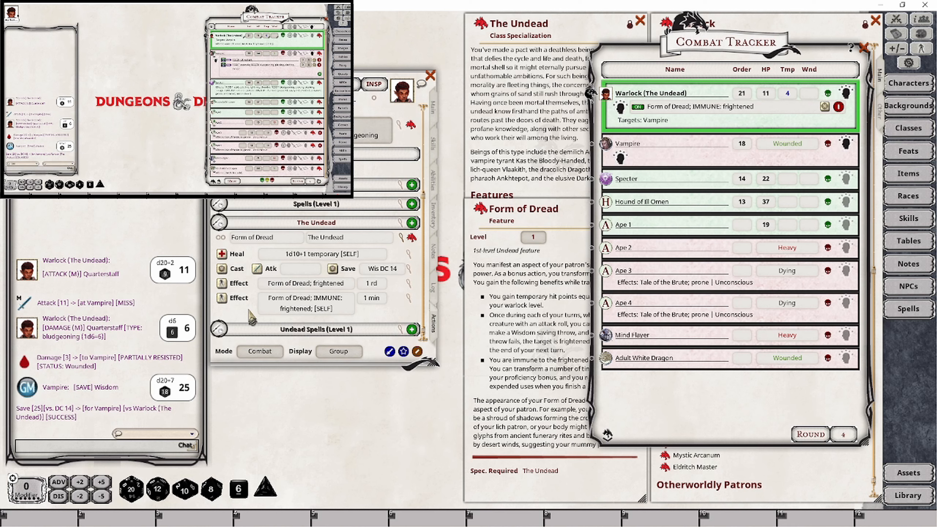
{"action": "left_click", "coordinate": [222, 285]}
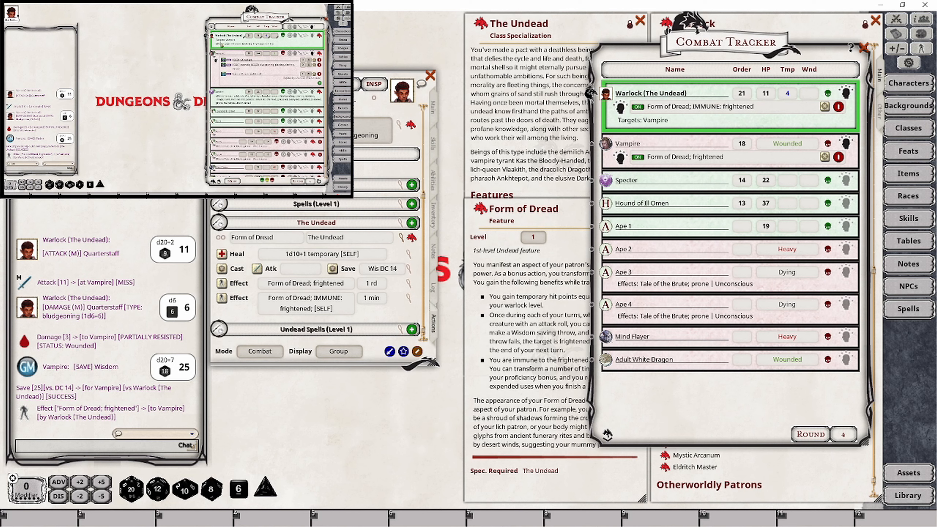
Advance the turn to the Vampire and compare its frightened effect's adjustment initiative with the Warlock's initiative
{"action": "left_click", "coordinate": [214, 181]}
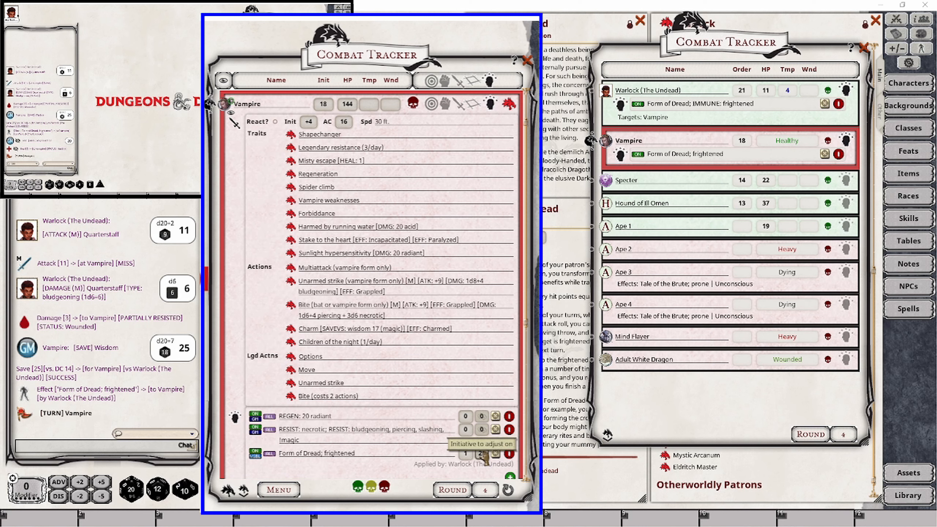
{"action": "scroll", "coordinate": [381, 346], "scroll_direction": "up", "scroll_amount": 2}
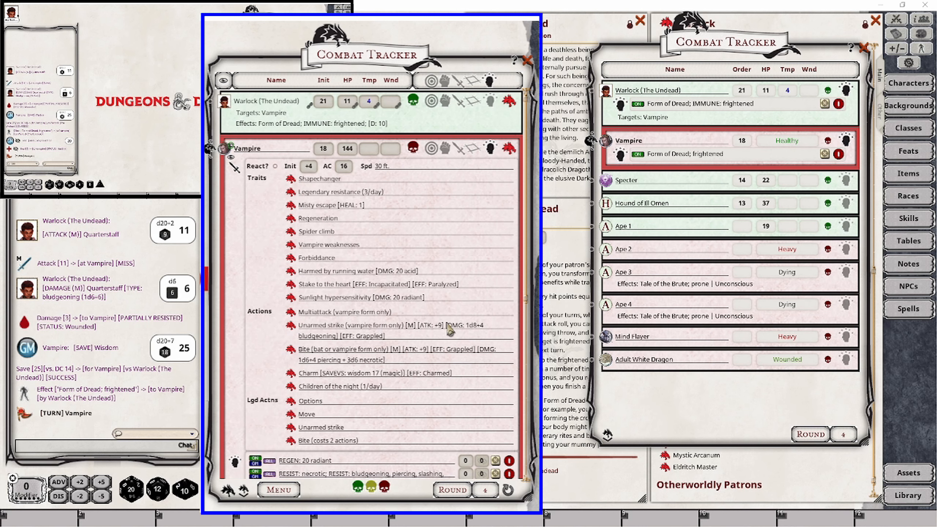
{"action": "scroll", "coordinate": [426, 199], "scroll_direction": "down", "scroll_amount": 2}
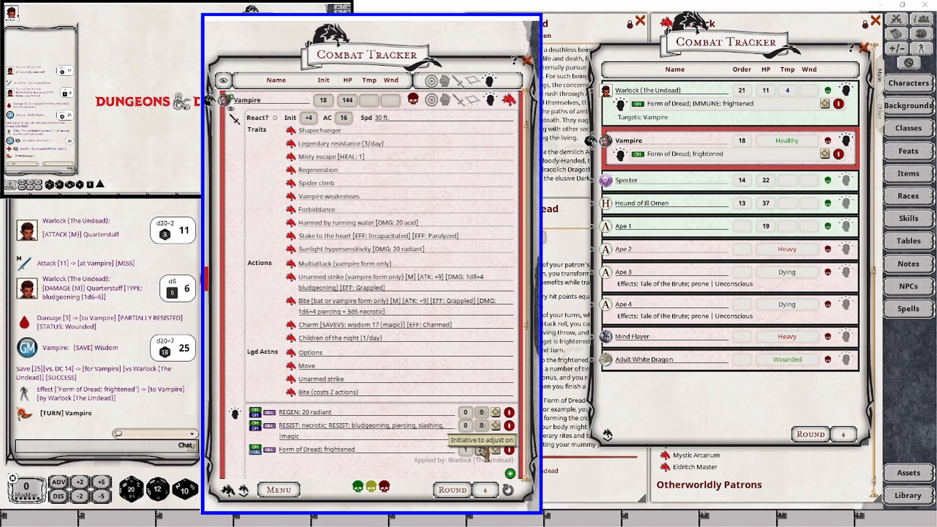
{"action": "scroll", "coordinate": [408, 383], "scroll_direction": "up", "scroll_amount": 2}
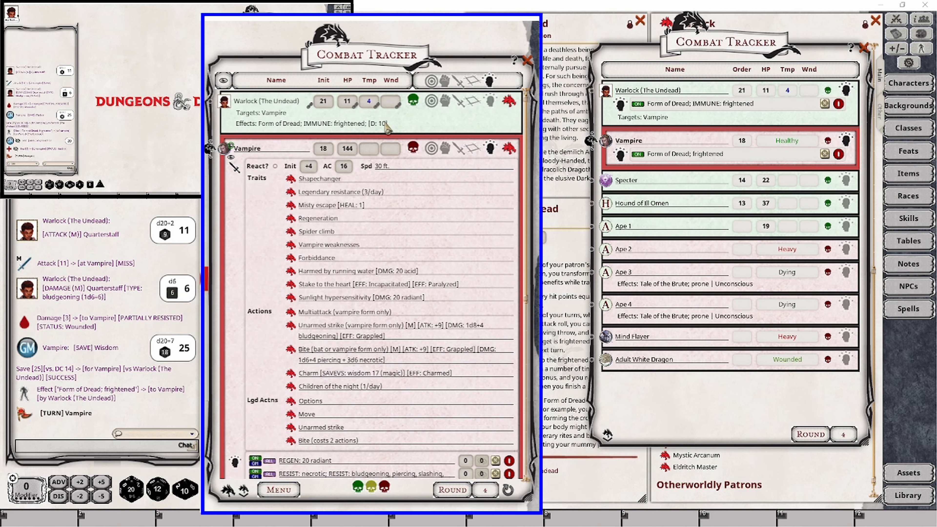
{"action": "scroll", "coordinate": [453, 335], "scroll_direction": "down", "scroll_amount": 3}
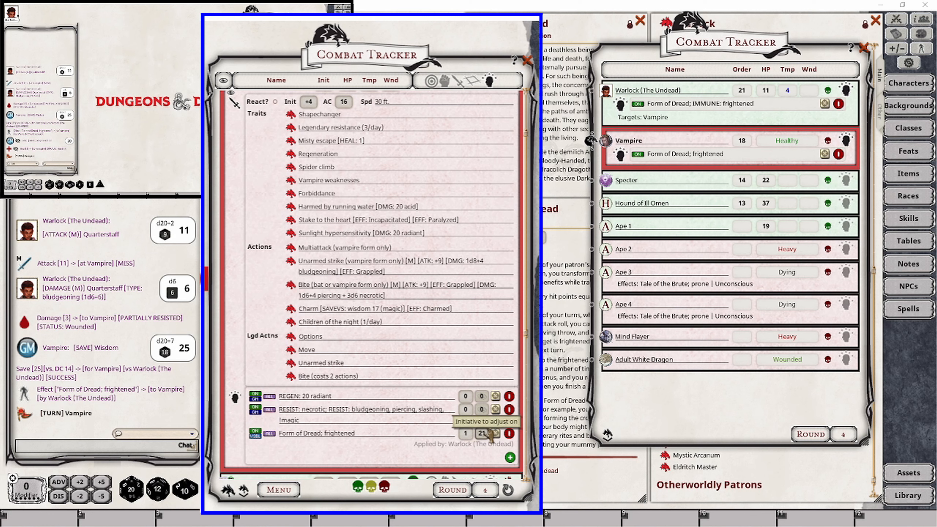
{"action": "scroll", "coordinate": [404, 350], "scroll_direction": "up", "scroll_amount": 3}
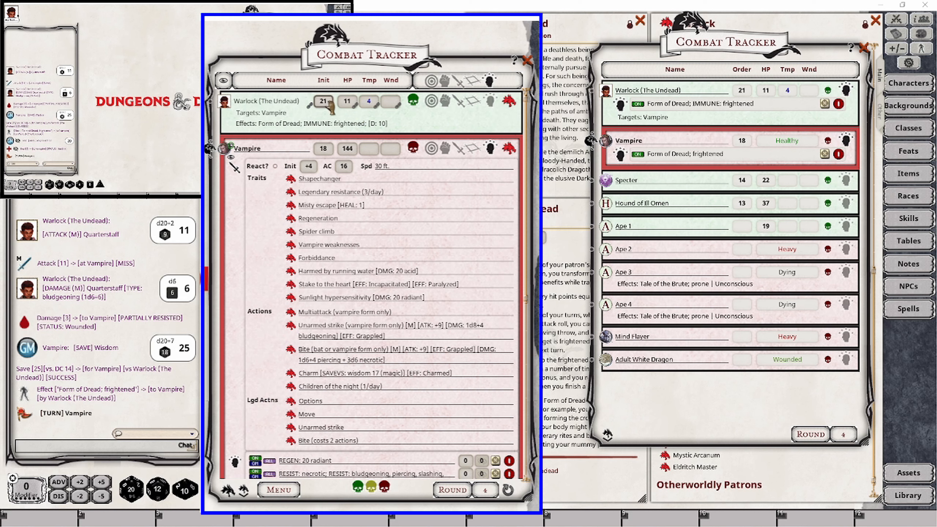
{"action": "scroll", "coordinate": [463, 421], "scroll_direction": "down", "scroll_amount": 2}
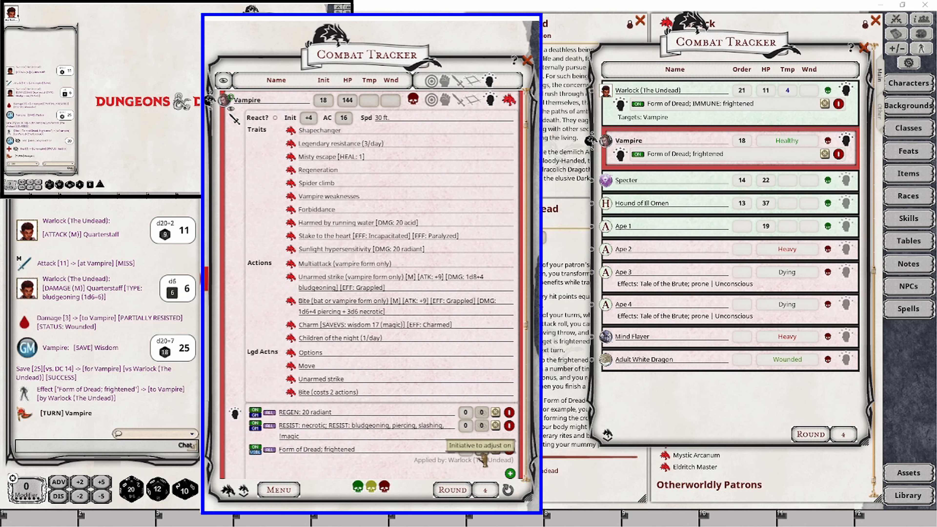
{"action": "scroll", "coordinate": [442, 431], "scroll_direction": "up", "scroll_amount": 2}
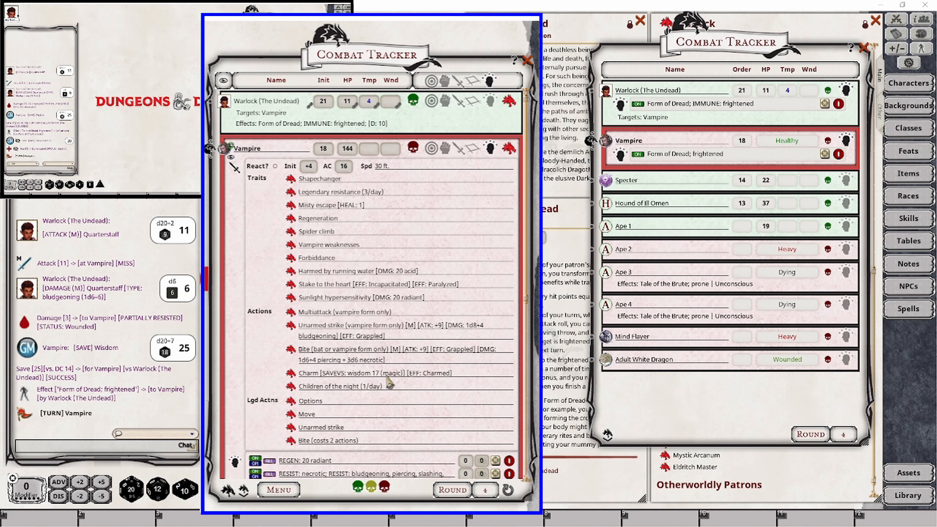
Set the Vampire's frightened effect to adjust on initiative 20 and check that against the Warlock's and Vampire's initiatives
{"action": "scroll", "coordinate": [390, 382], "scroll_direction": "down", "scroll_amount": 3}
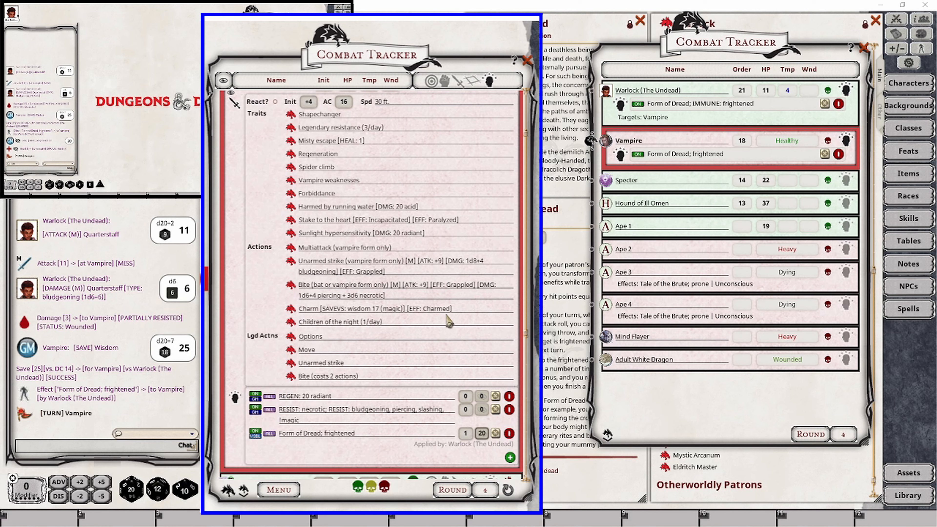
{"action": "scroll", "coordinate": [440, 374], "scroll_direction": "up", "scroll_amount": 4}
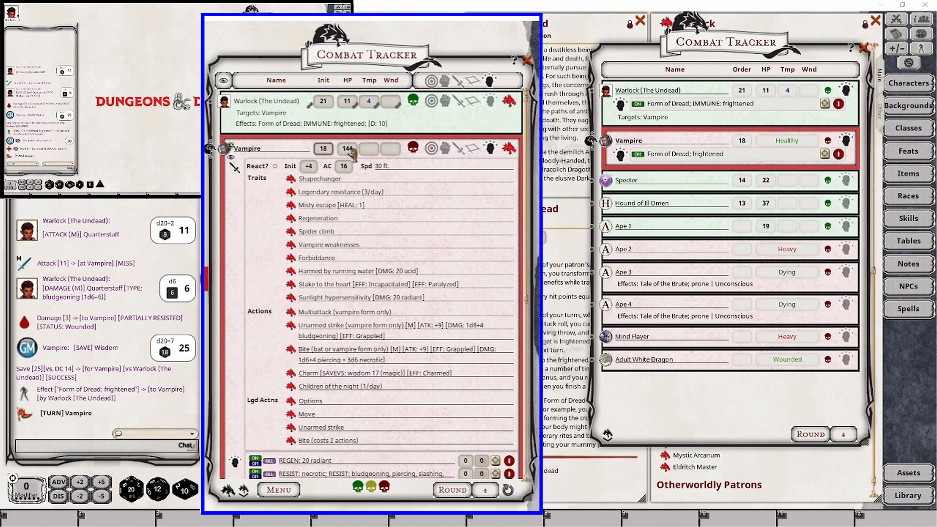
{"action": "scroll", "coordinate": [494, 406], "scroll_direction": "down", "scroll_amount": 2}
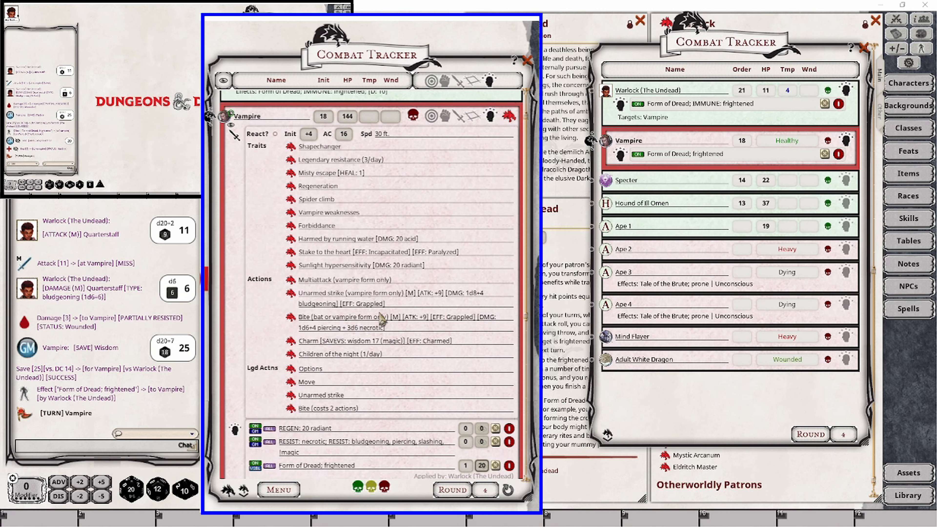
{"action": "scroll", "coordinate": [382, 318], "scroll_direction": "up", "scroll_amount": 2}
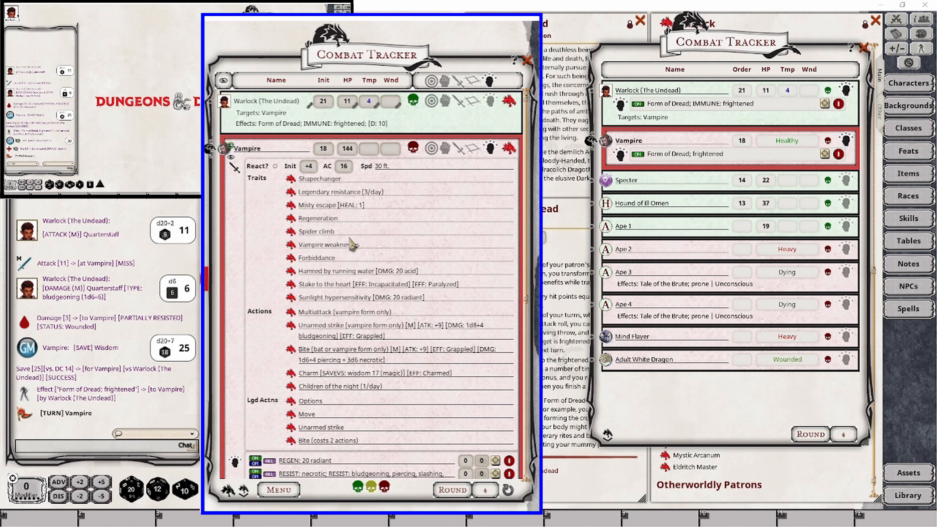
{"action": "scroll", "coordinate": [481, 358], "scroll_direction": "down", "scroll_amount": 2}
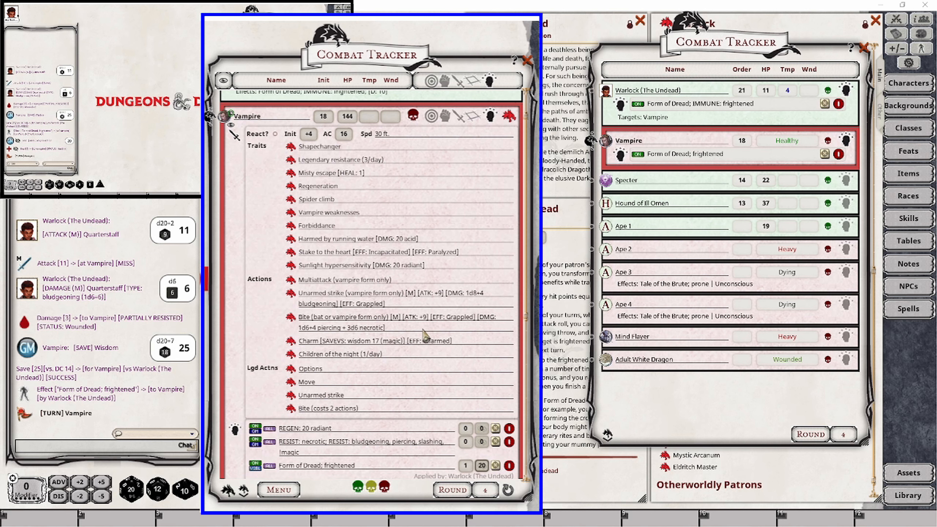
{"action": "scroll", "coordinate": [424, 324], "scroll_direction": "up", "scroll_amount": 2}
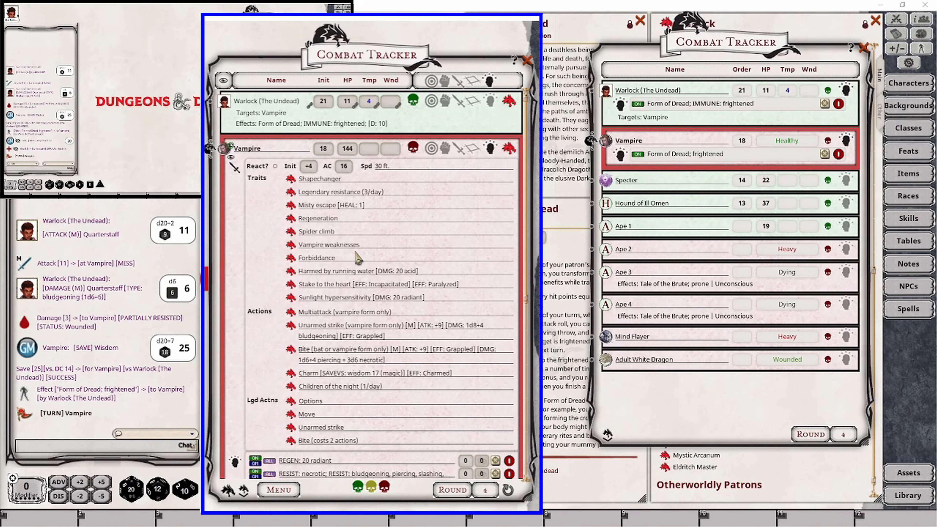
{"action": "scroll", "coordinate": [360, 258], "scroll_direction": "down", "scroll_amount": 2}
Advance the combat through all remaining combatants into round 5, past the Warlock's turn and on to the Vampire's turn
{"action": "left_click", "coordinate": [244, 491]}
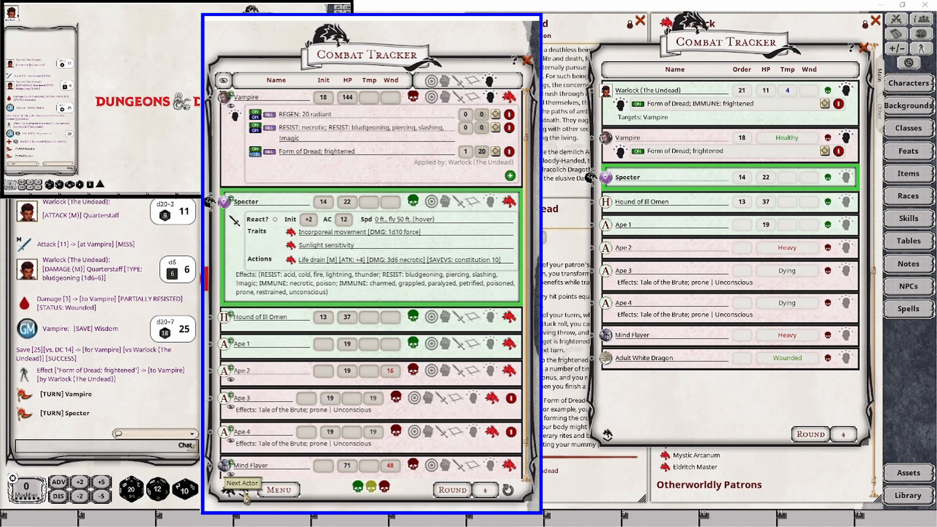
{"action": "left_click", "coordinate": [244, 492]}
{"action": "left_click", "coordinate": [244, 491]}
{"action": "left_click", "coordinate": [245, 492]}
{"action": "left_click", "coordinate": [244, 493]}
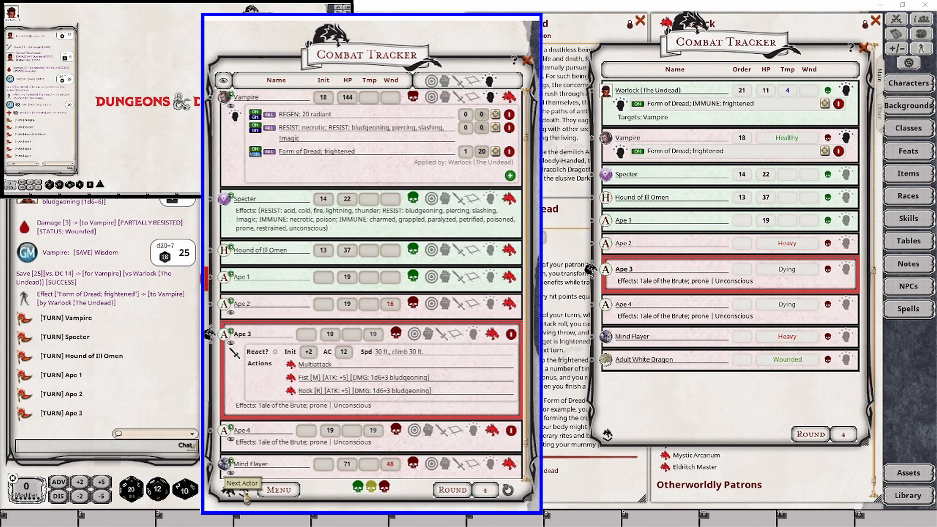
{"action": "left_click", "coordinate": [244, 492]}
{"action": "left_click", "coordinate": [244, 492]}
{"action": "left_click", "coordinate": [245, 493]}
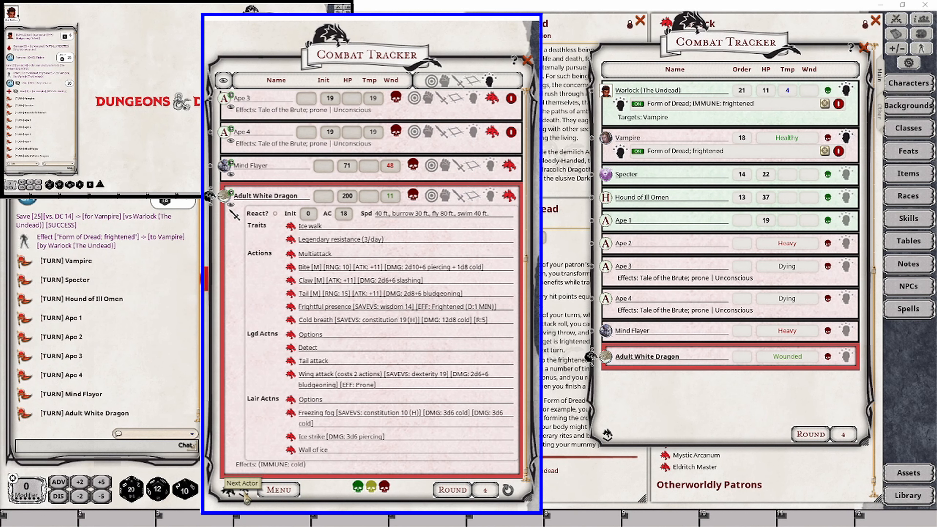
{"action": "left_click", "coordinate": [245, 494]}
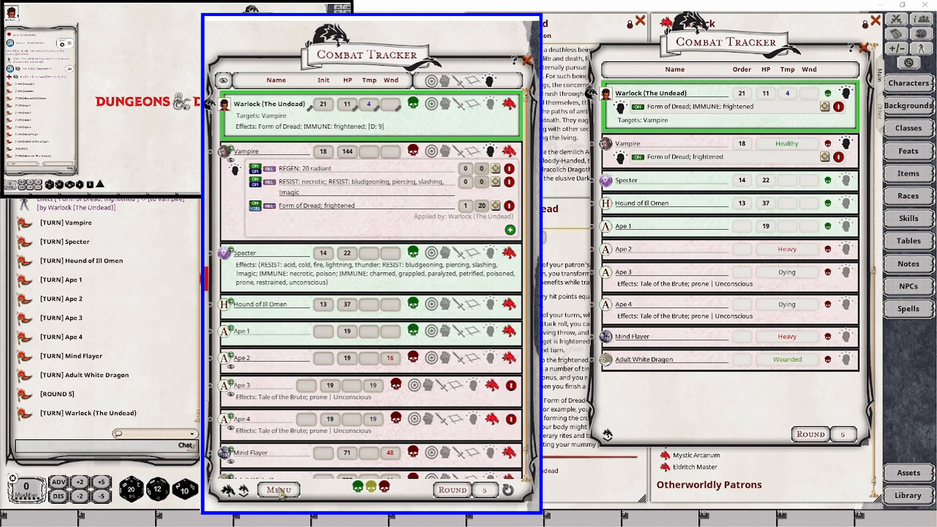
{"action": "left_click", "coordinate": [243, 489]}
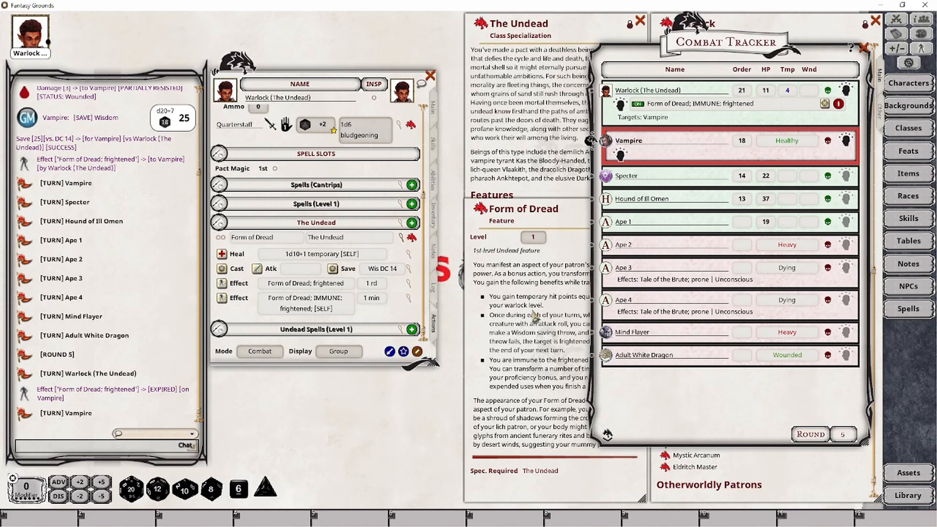
Spend one use of Form of Dread, level the Warlock up to 5, and reopen its actions
{"action": "left_click", "coordinate": [221, 237]}
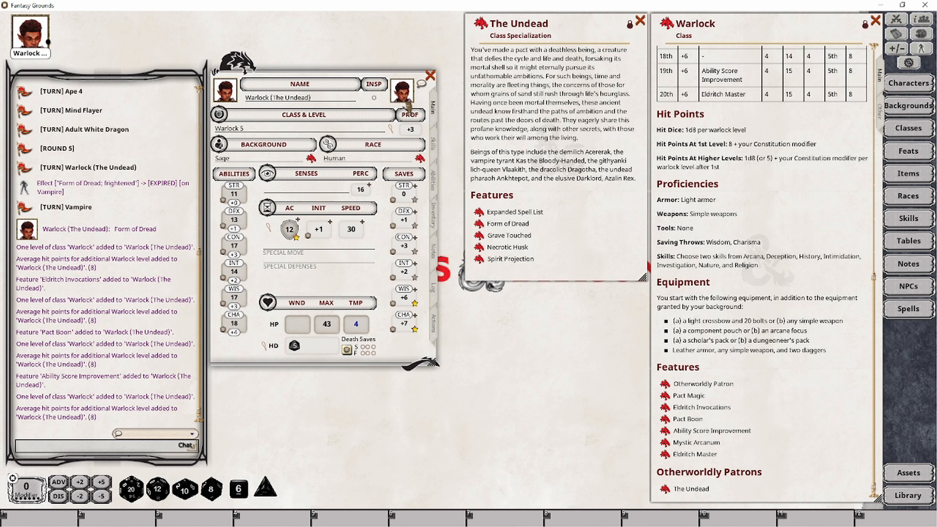
{"action": "left_click", "coordinate": [434, 326]}
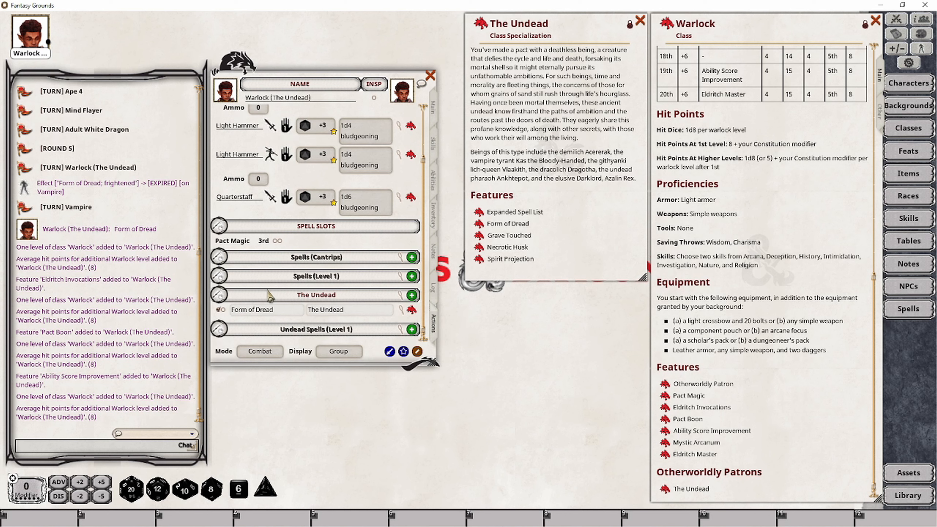
Raise Form of Dread to 3 uses per day in Preparation mode and clear its spent use in Combat mode
{"action": "left_click", "coordinate": [261, 352]}
{"action": "left_click", "coordinate": [260, 352]}
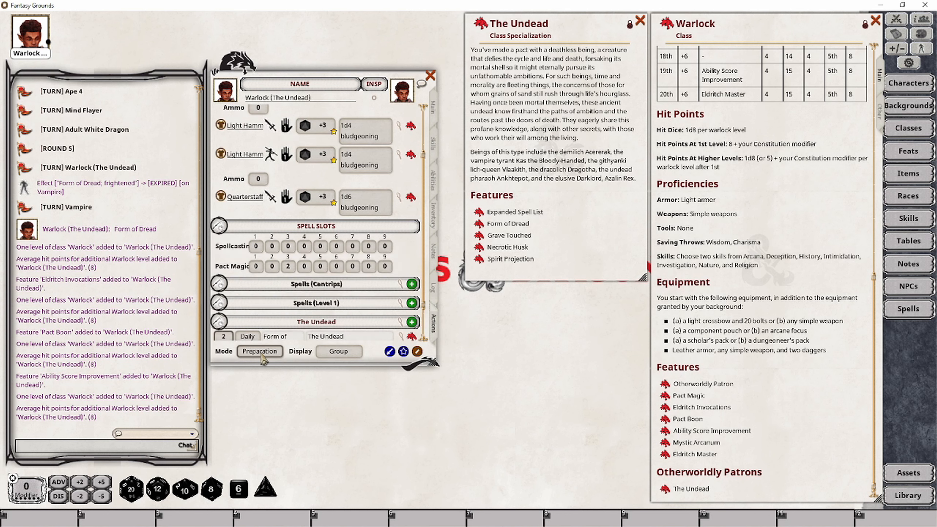
{"action": "scroll", "coordinate": [236, 324], "scroll_direction": "down", "scroll_amount": 2}
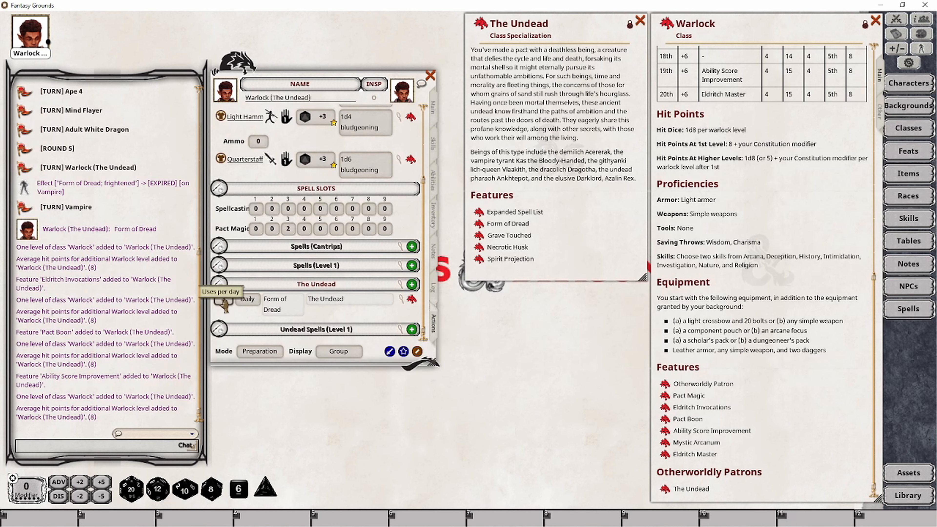
{"action": "left_click", "coordinate": [259, 351]}
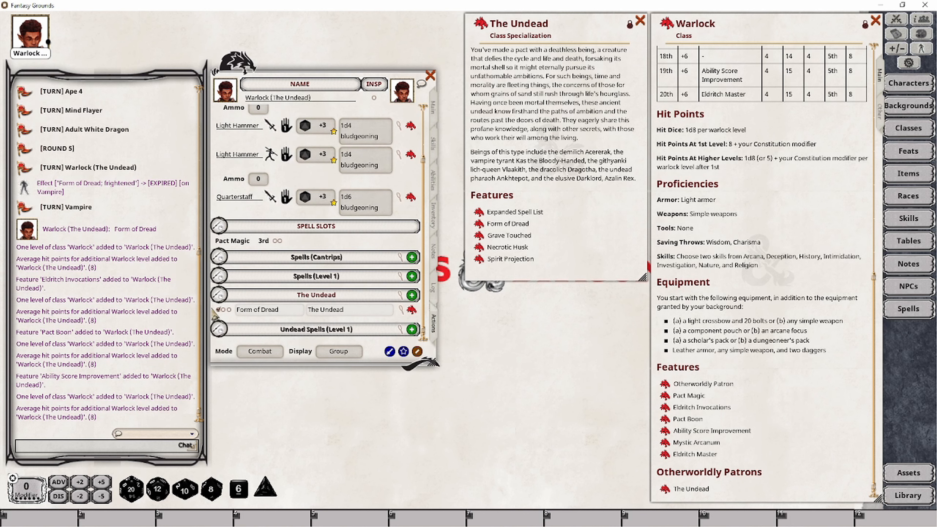
{"action": "left_click", "coordinate": [219, 310]}
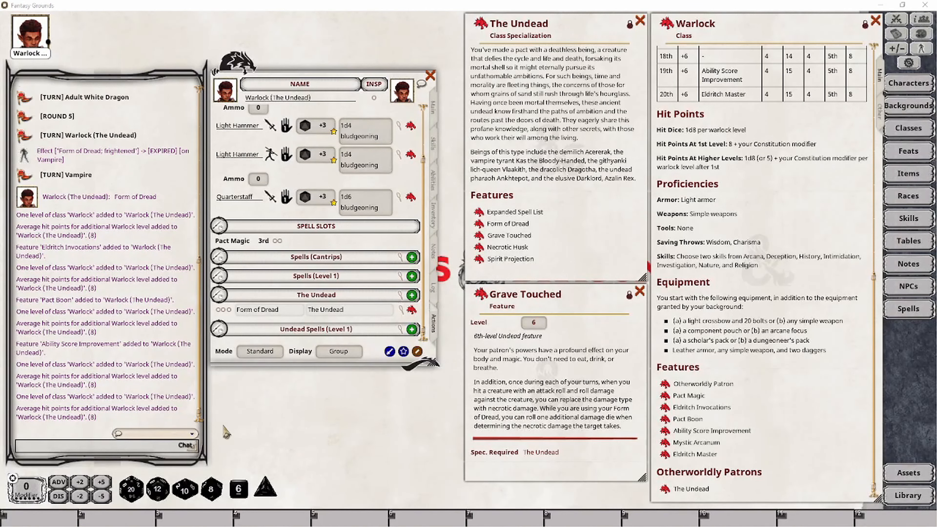
Add the Grave Touched feature to the Warlock's actions and assign it to The Undead group
{"action": "left_click_drag", "start_coordinate": [481, 298], "coordinate": [347, 324]}
{"action": "left_click", "coordinate": [339, 311]}
{"action": "key", "text": "ctrl+a"}
{"action": "key", "text": "ctrl+c"}
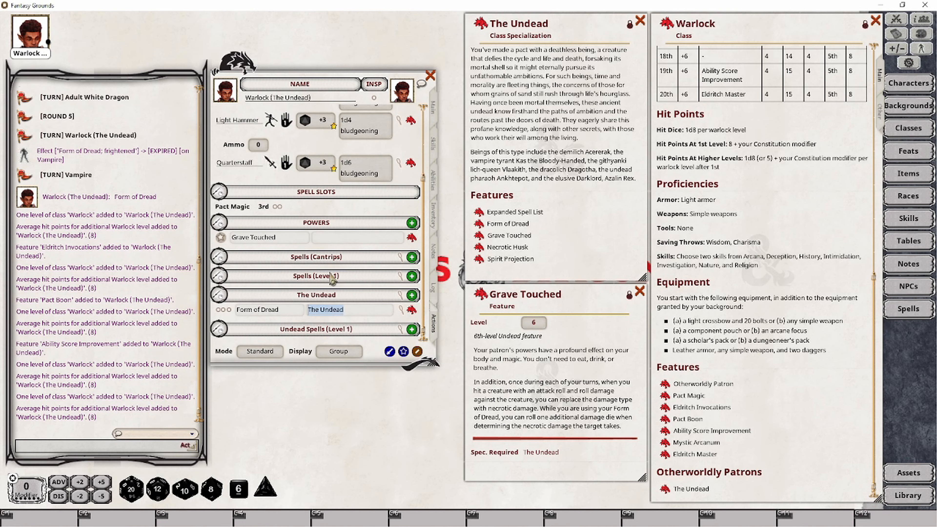
{"action": "left_click", "coordinate": [337, 238]}
{"action": "key", "text": "ctrl+v"}
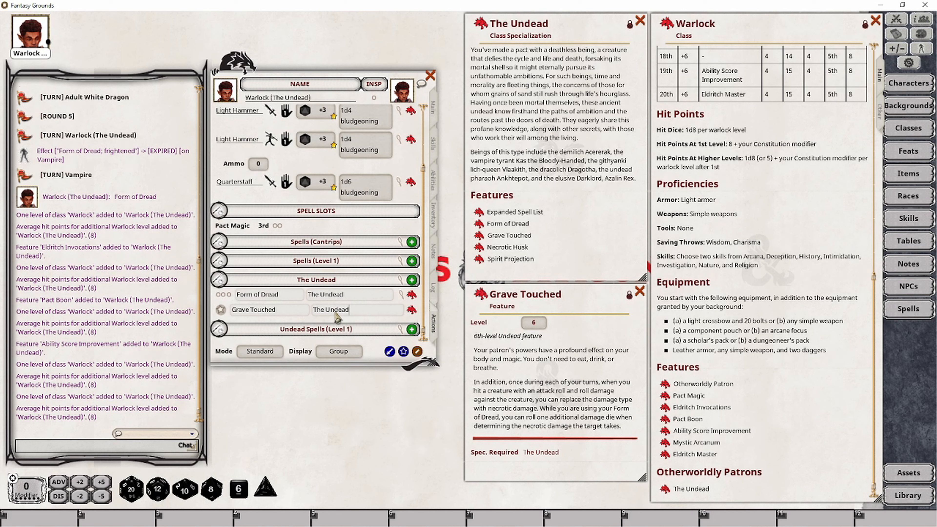
Add a damage action to the Grave Touched feature in The Undead group
{"action": "right_click", "coordinate": [334, 311]}
{"action": "left_click", "coordinate": [379, 313]}
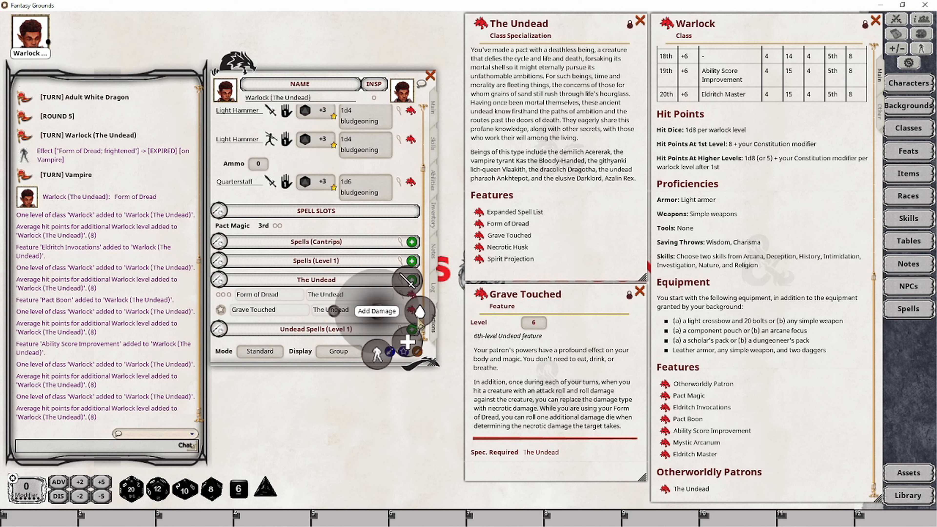
{"action": "left_click", "coordinate": [418, 313]}
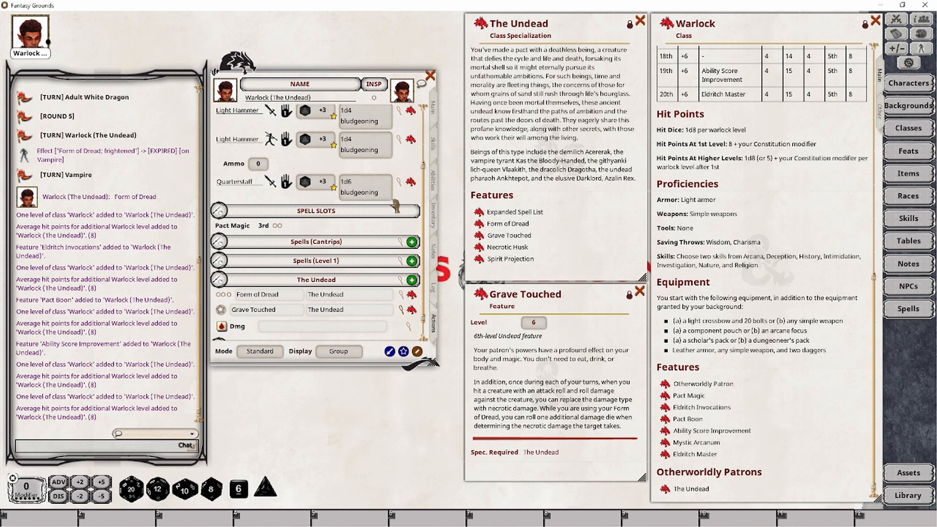
Define Grave Touched's damage as 1d6 necrotic and close its damage details
{"action": "left_click", "coordinate": [409, 326]}
{"action": "left_click_drag", "start_coordinate": [429, 241], "coordinate": [347, 357]}
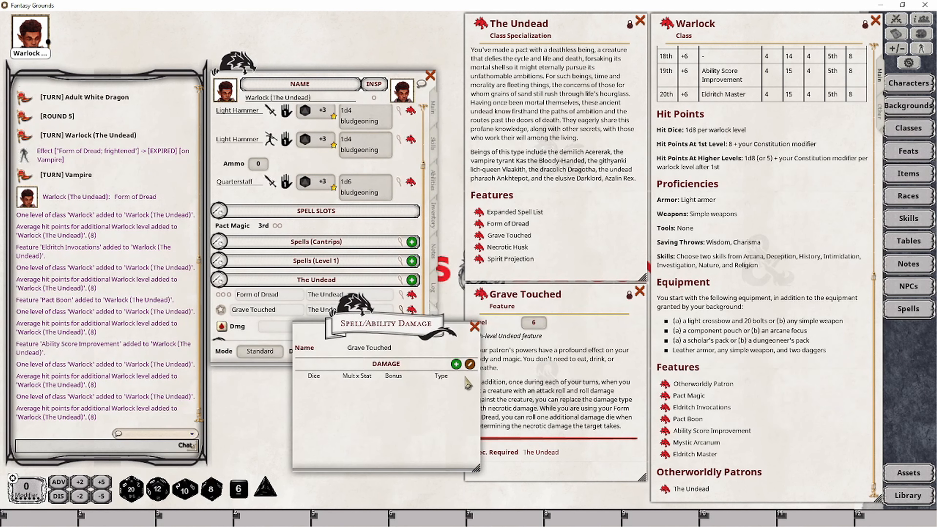
{"action": "left_click", "coordinate": [456, 364]}
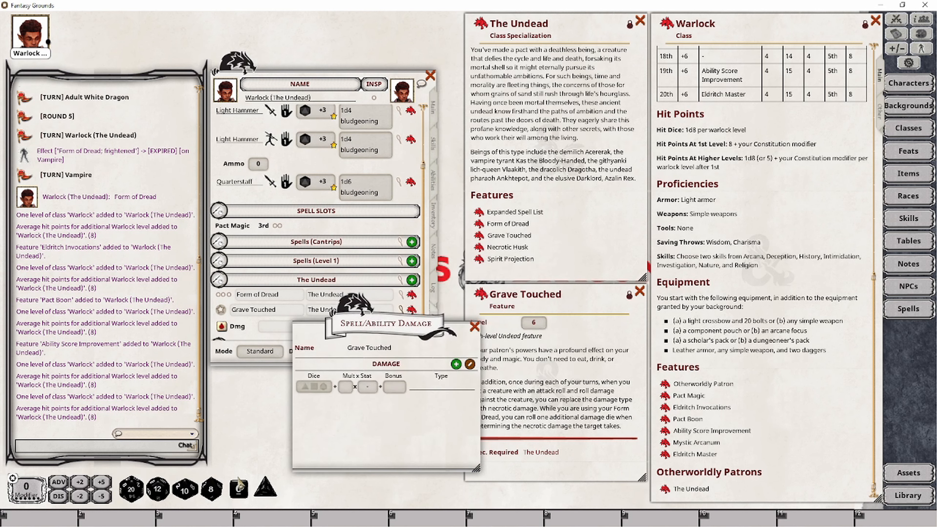
{"action": "left_click_drag", "start_coordinate": [238, 489], "coordinate": [327, 393]}
{"action": "left_click", "coordinate": [427, 388]}
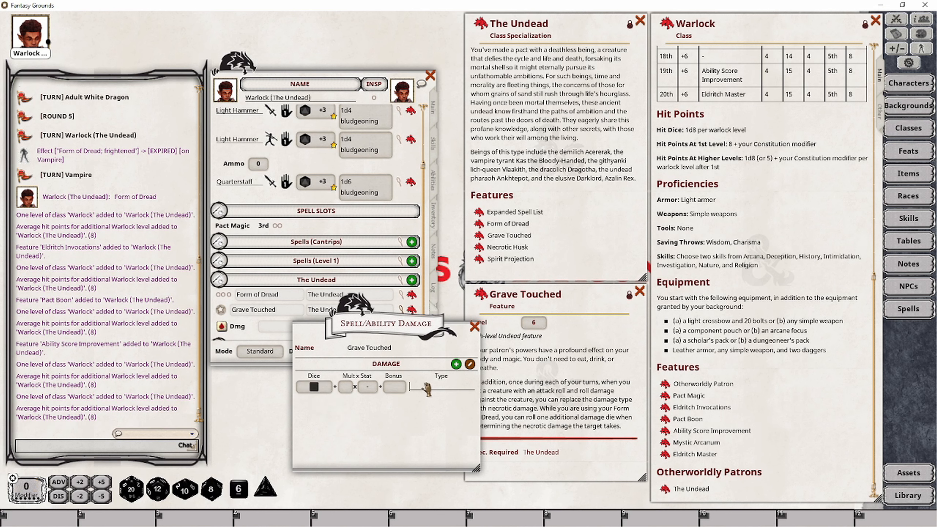
{"action": "type", "text": "necrotic"}
{"action": "key", "text": "Tab"}
{"action": "left_click_drag", "start_coordinate": [379, 313], "coordinate": [555, 259]}
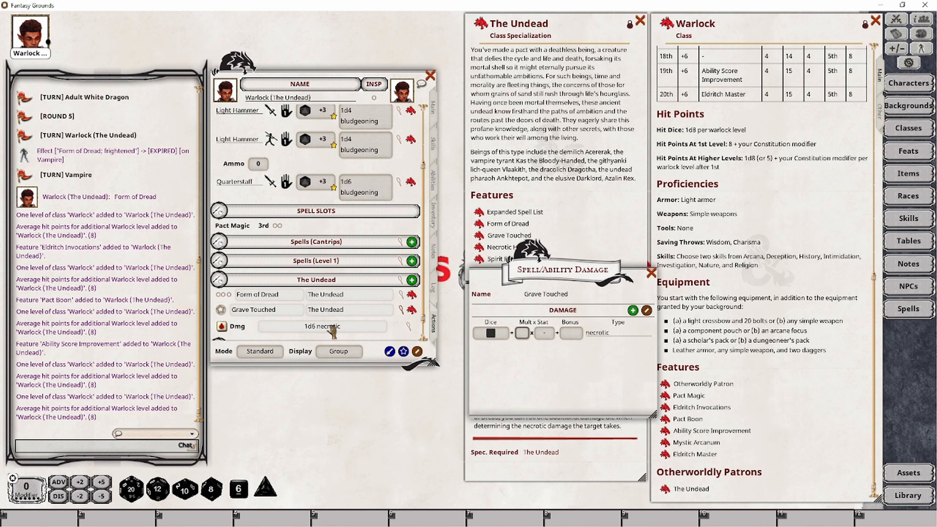
{"action": "left_click", "coordinate": [651, 273]}
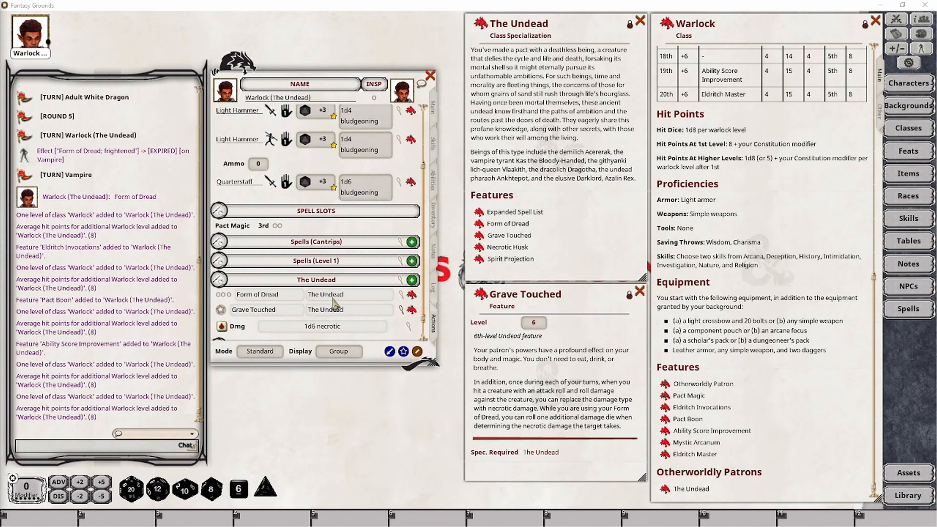
Expand the Level 1 spells and show Witch Bolt's individual actions
{"action": "scroll", "coordinate": [387, 236], "scroll_direction": "down", "scroll_amount": 1}
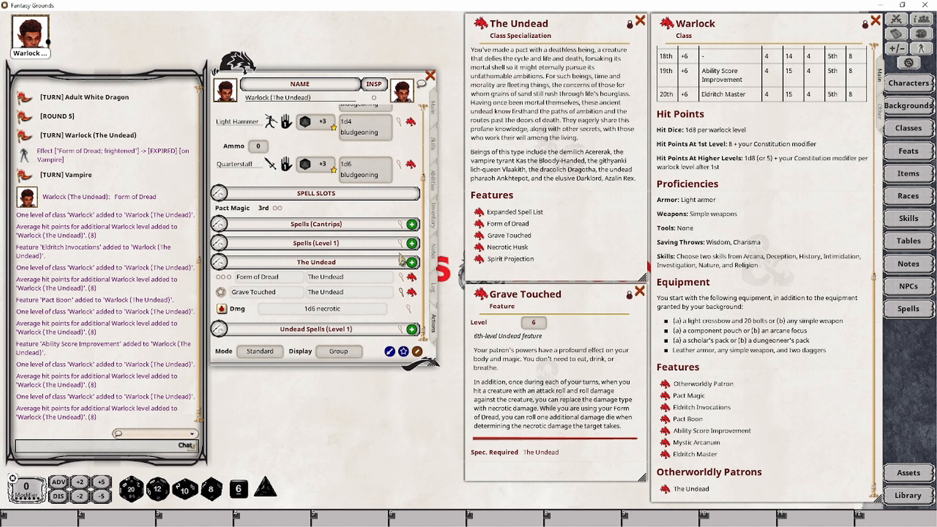
{"action": "left_click", "coordinate": [401, 243]}
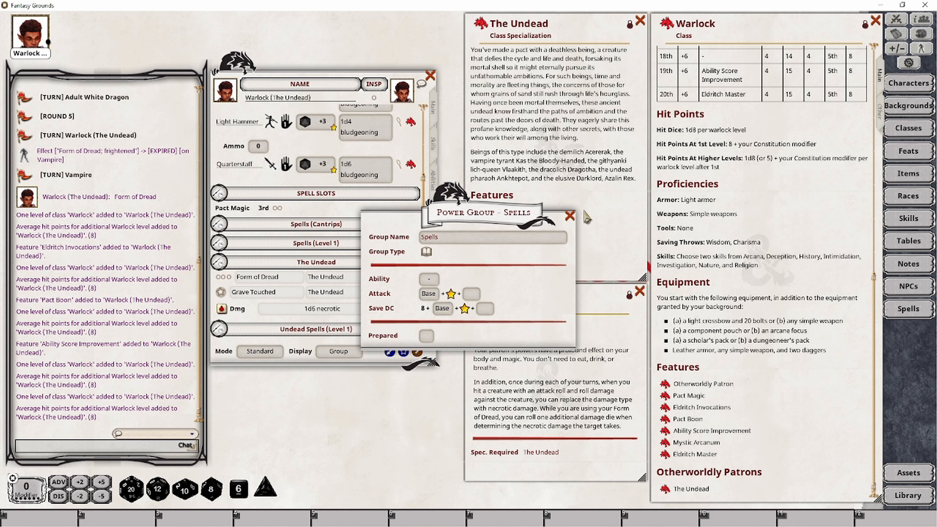
{"action": "left_click", "coordinate": [572, 218]}
{"action": "left_click", "coordinate": [323, 242]}
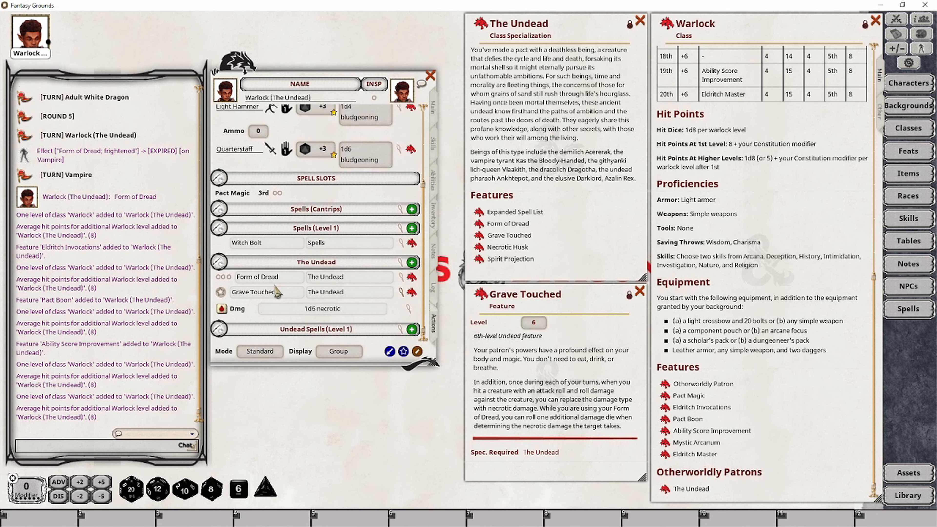
{"action": "left_click", "coordinate": [399, 244]}
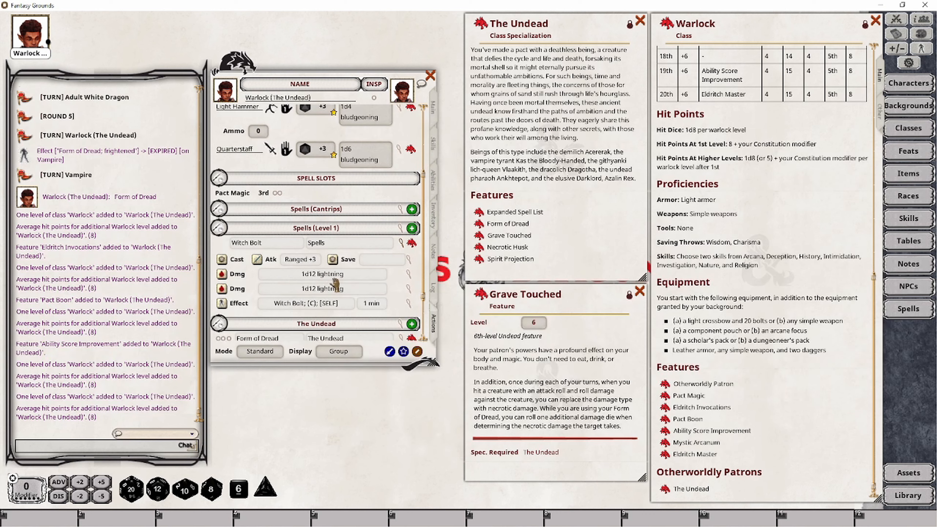
{"action": "scroll", "coordinate": [370, 292], "scroll_direction": "down", "scroll_amount": 2}
{"action": "scroll", "coordinate": [370, 292], "scroll_direction": "down", "scroll_amount": 2}
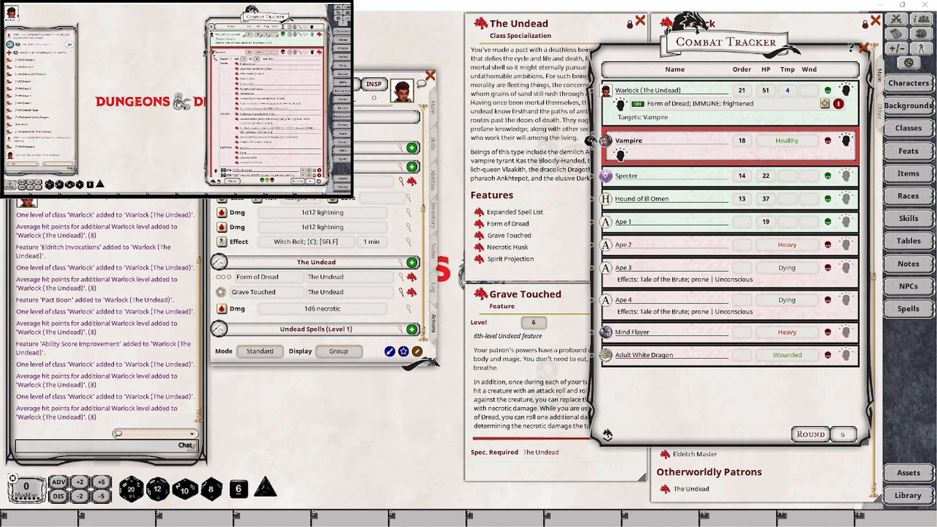
Move the active turn back to the Warlock in the Combat Tracker and roll a Quarterstaff attack against the Vampire
{"action": "left_click_drag", "start_coordinate": [589, 140], "coordinate": [590, 92]}
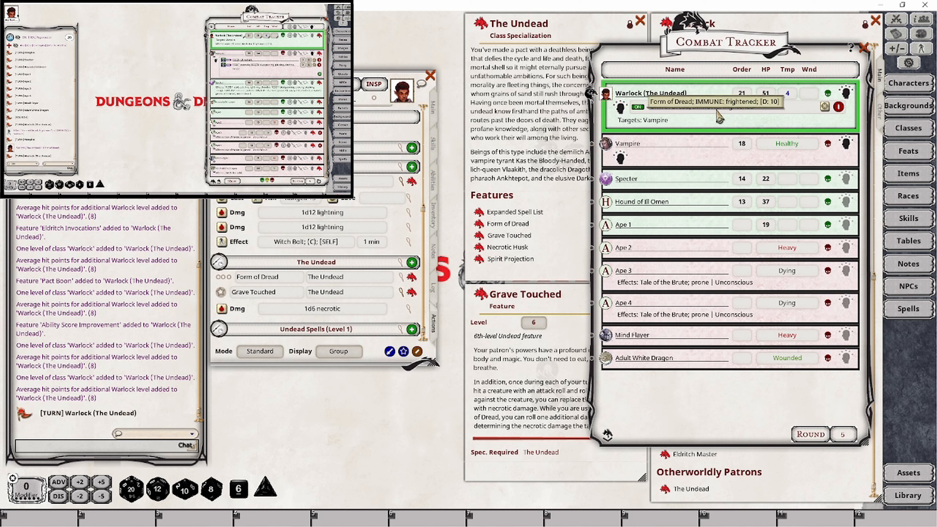
{"action": "left_click", "coordinate": [846, 92]}
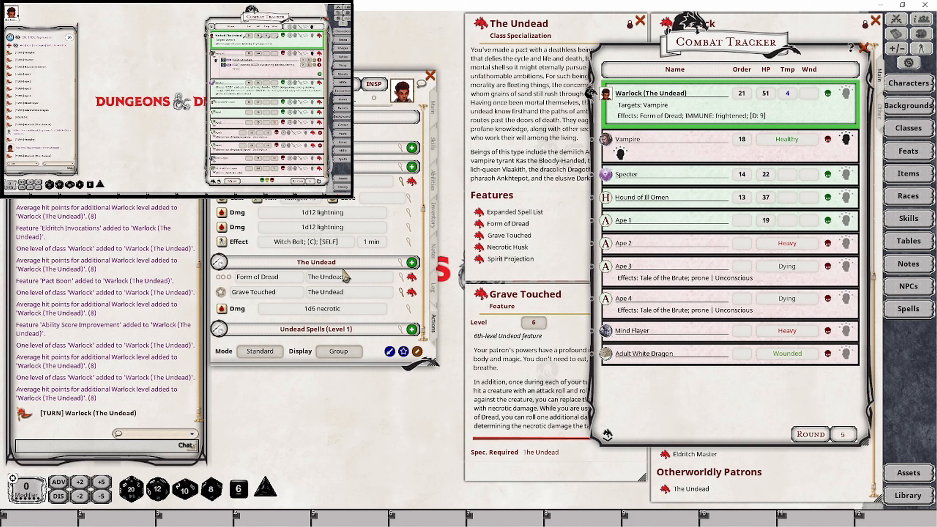
{"action": "scroll", "coordinate": [344, 275], "scroll_direction": "up", "scroll_amount": 4}
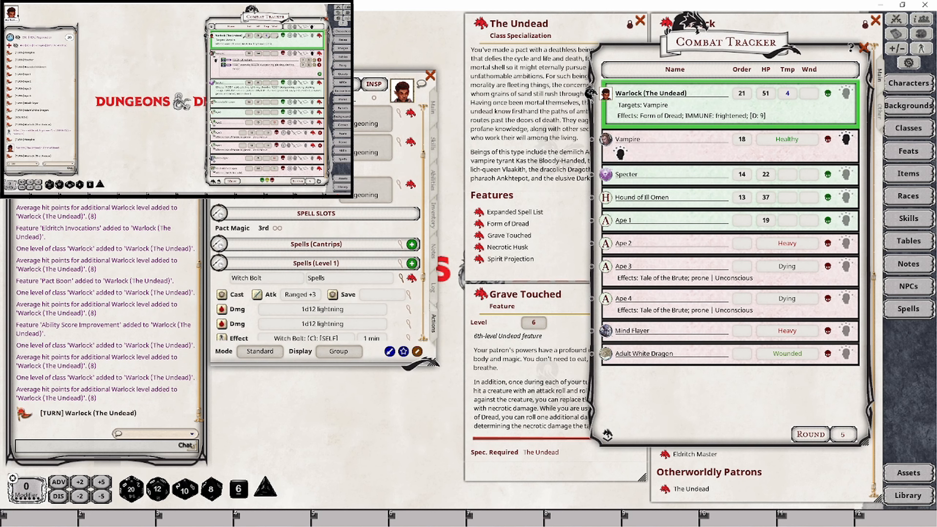
{"action": "double_click", "coordinate": [257, 294]}
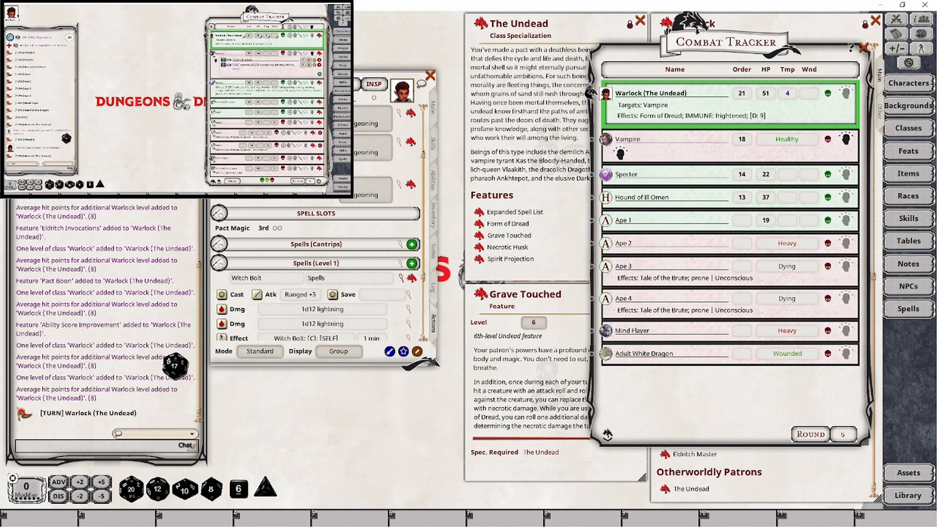
Roll Grave Touched's necrotic damage against the Vampire twice
{"action": "scroll", "coordinate": [295, 325], "scroll_direction": "down", "scroll_amount": 3}
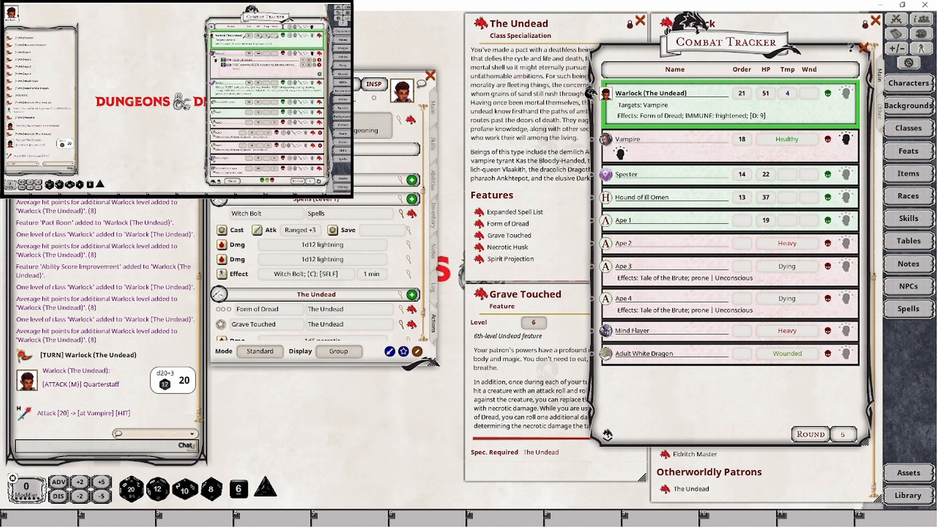
{"action": "scroll", "coordinate": [334, 213], "scroll_direction": "down", "scroll_amount": 1}
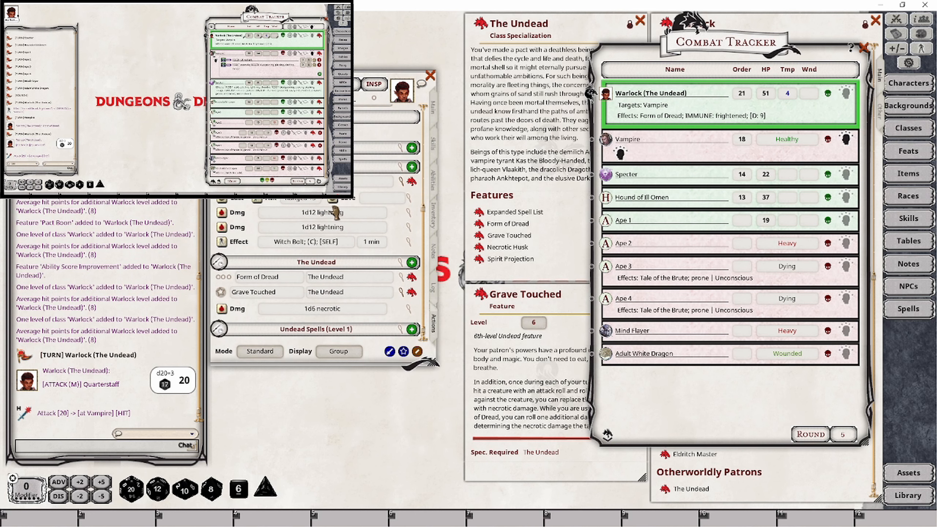
{"action": "left_click", "coordinate": [222, 310]}
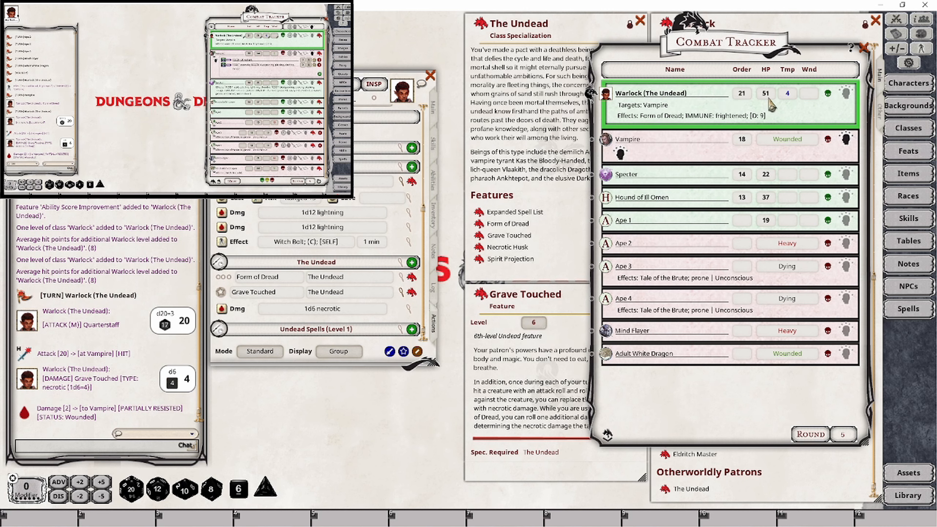
{"action": "left_click", "coordinate": [222, 310]}
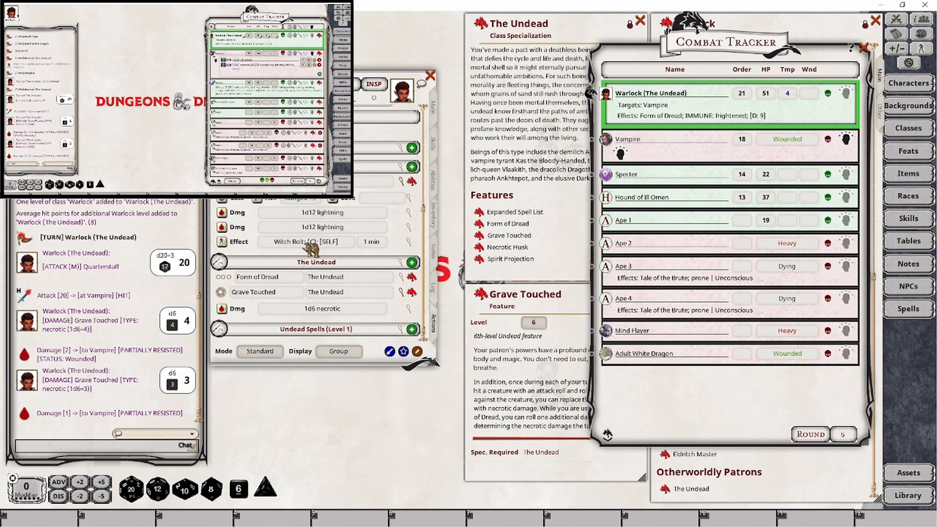
Roll Witch Bolt's ranged attack against the Vampire
{"action": "scroll", "coordinate": [336, 278], "scroll_direction": "up", "scroll_amount": 3}
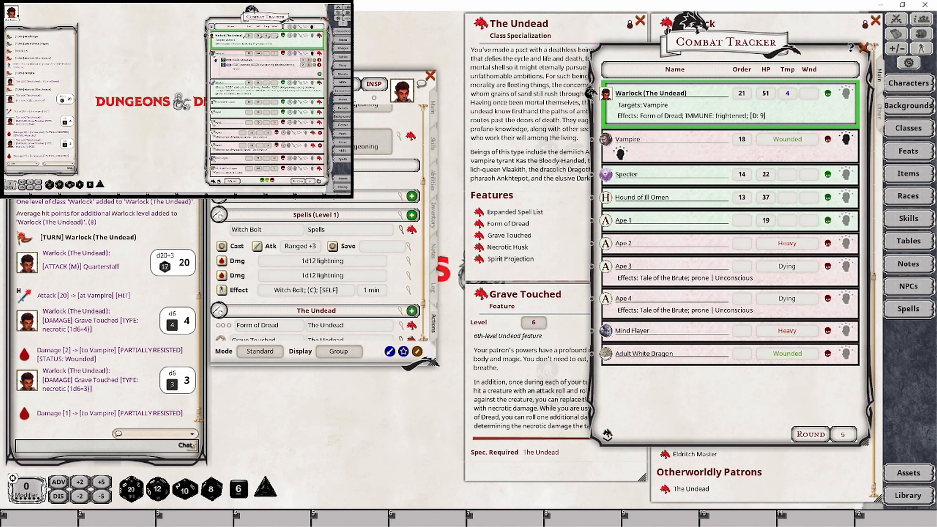
{"action": "scroll", "coordinate": [319, 322], "scroll_direction": "down", "scroll_amount": 2}
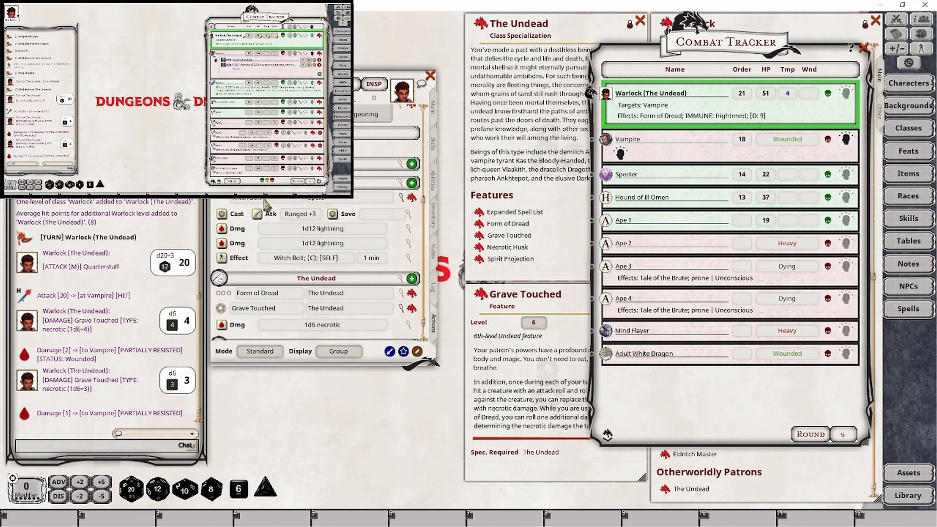
{"action": "left_click", "coordinate": [257, 215]}
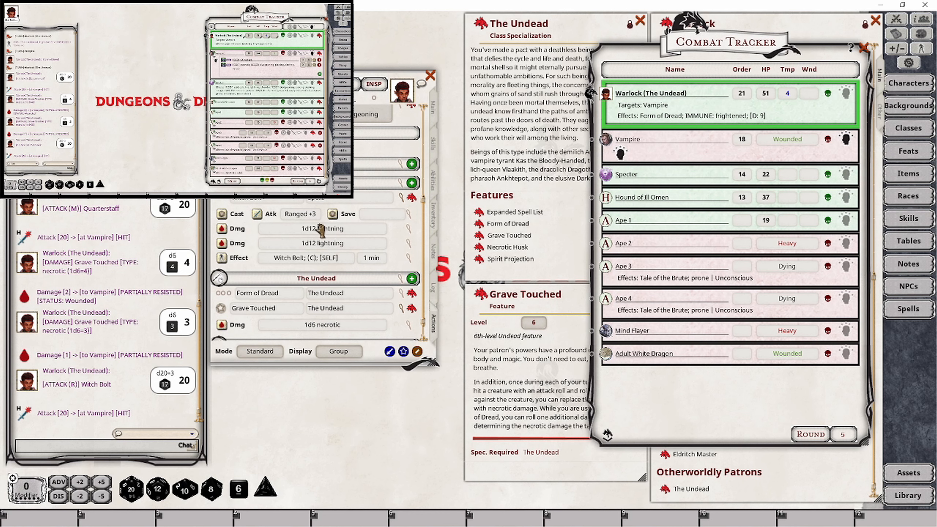
Change the damage type of Witch Bolt's second damage action to necrotic and roll Witch Bolt damage against the Vampire
{"action": "left_click", "coordinate": [410, 249]}
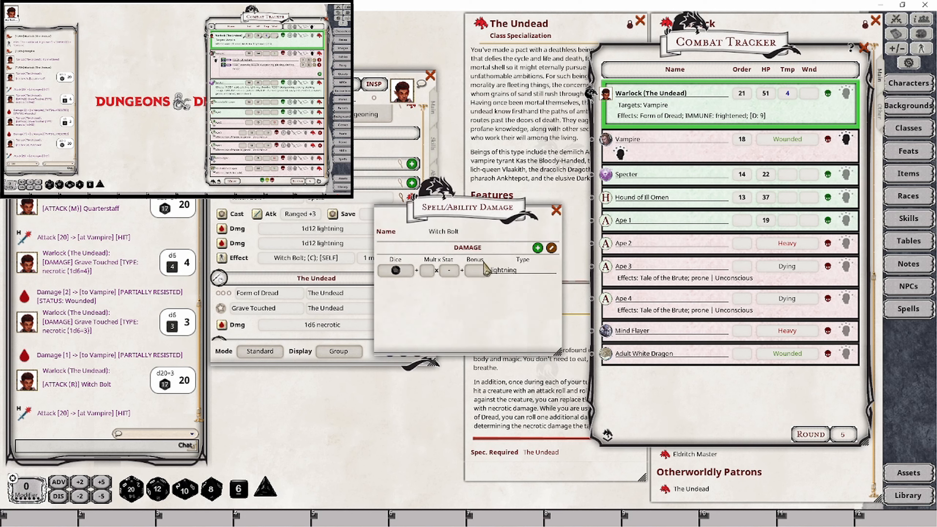
{"action": "double_click", "coordinate": [533, 272]}
{"action": "key", "text": "BackSpace"}
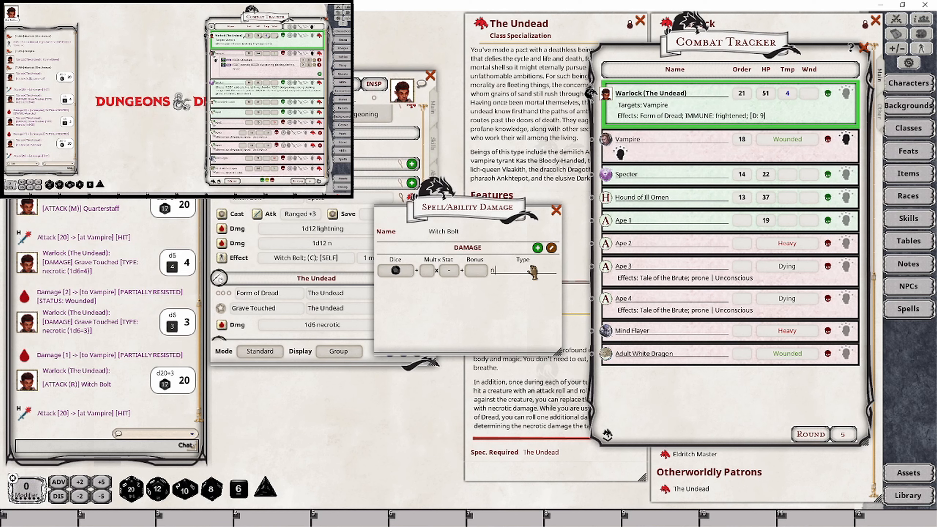
{"action": "type", "text": "necrotic"}
{"action": "left_click", "coordinate": [556, 210]}
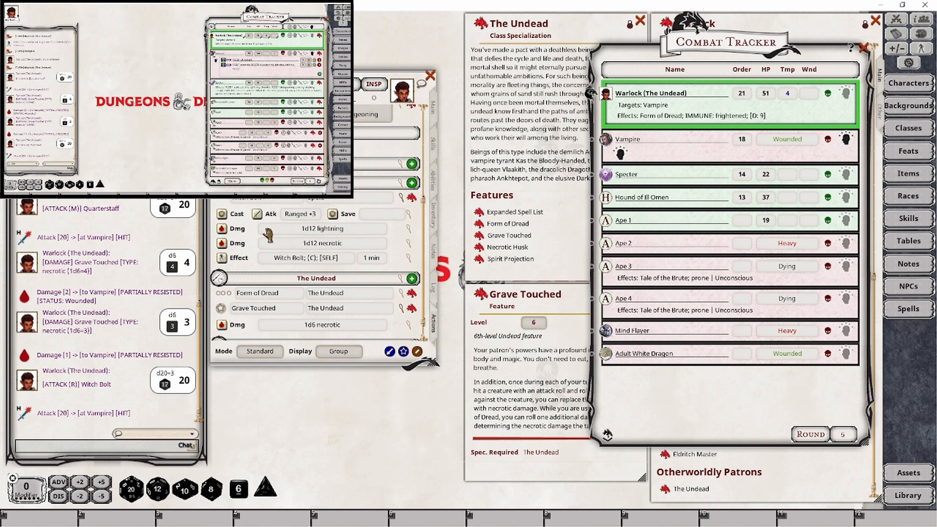
{"action": "double_click", "coordinate": [222, 243]}
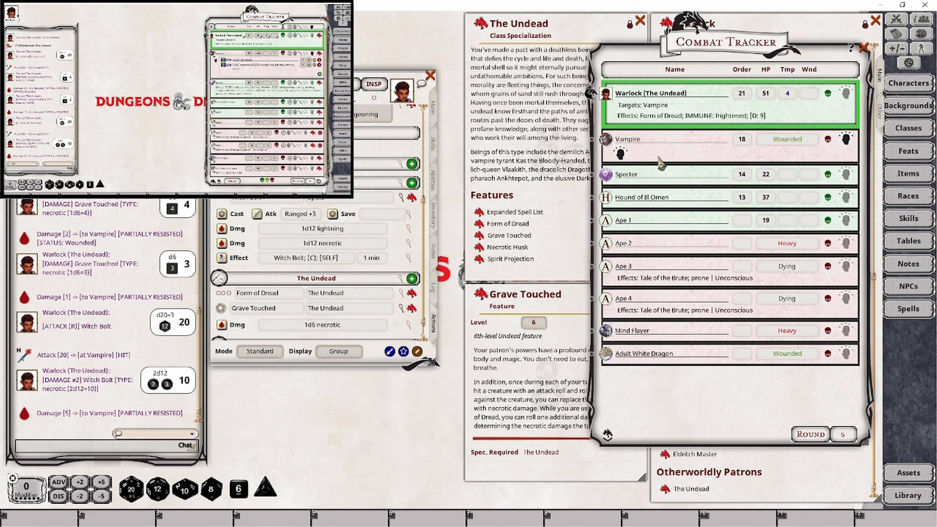
{"action": "left_click_drag", "start_coordinate": [332, 248], "coordinate": [112, 229]}
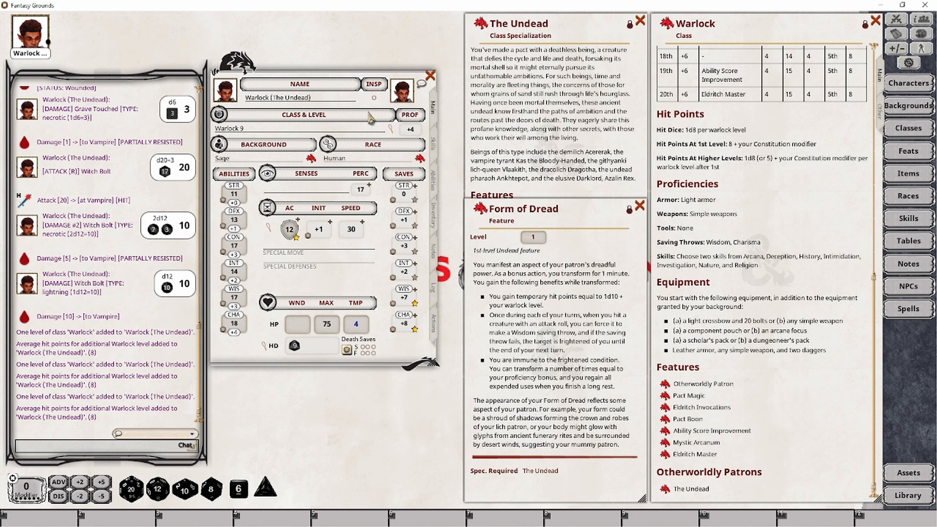
Raise Form of Dread to 4 uses per day in Preparation mode and switch the Warlock's actions to Combat mode
{"action": "left_click", "coordinate": [434, 329]}
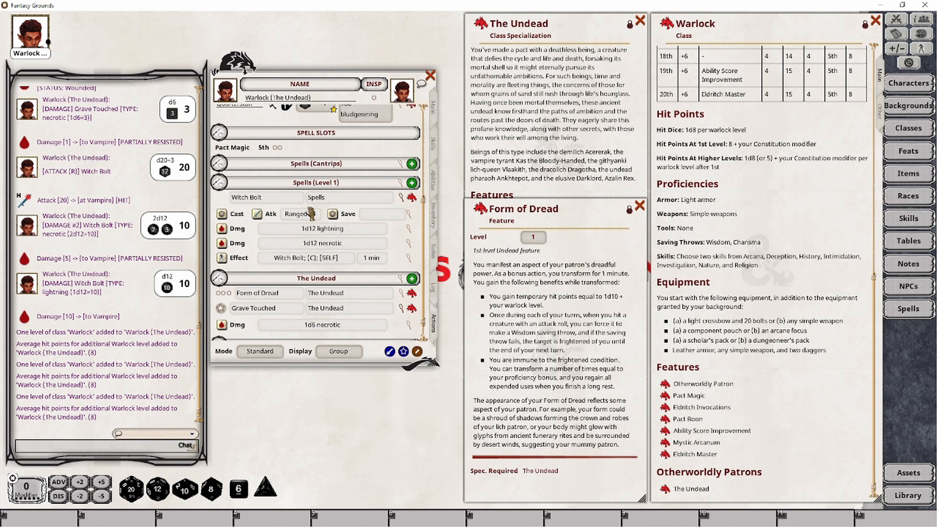
{"action": "left_click", "coordinate": [217, 184]}
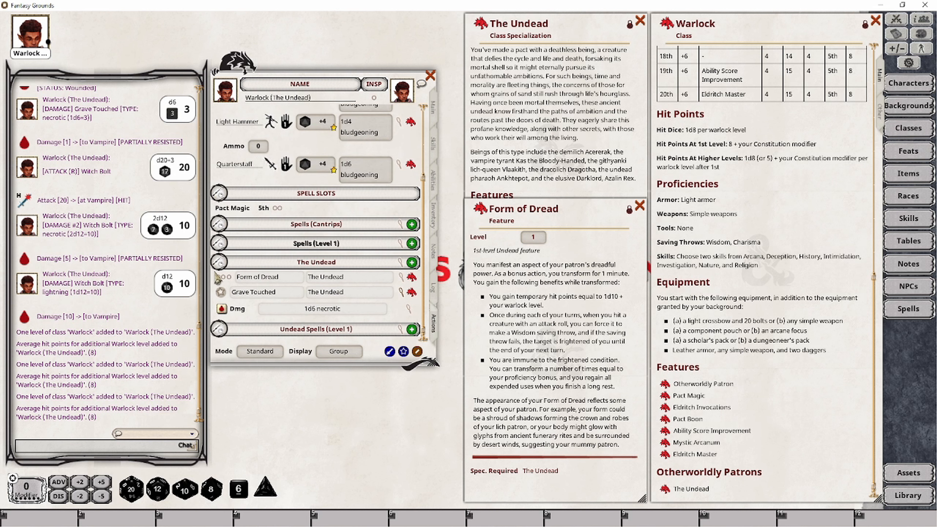
{"action": "left_click", "coordinate": [260, 351]}
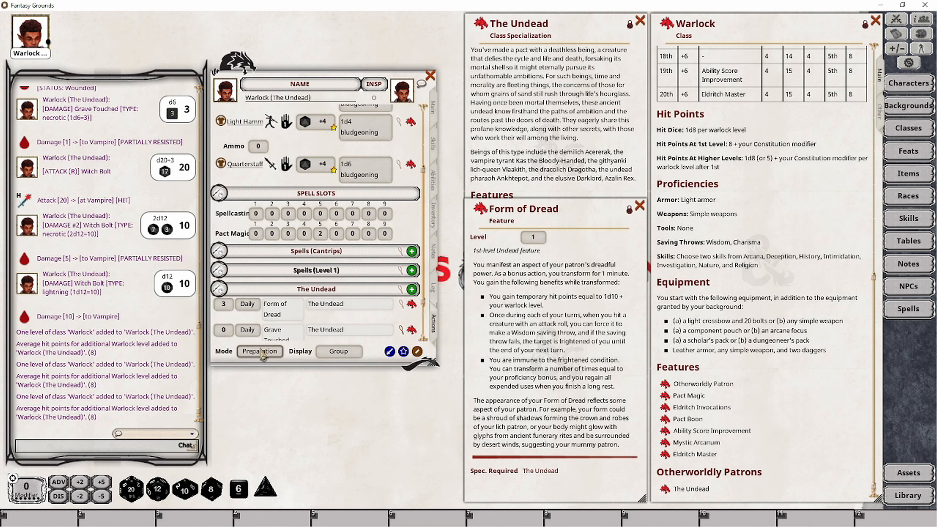
{"action": "scroll", "coordinate": [255, 305], "scroll_direction": "down", "scroll_amount": 2}
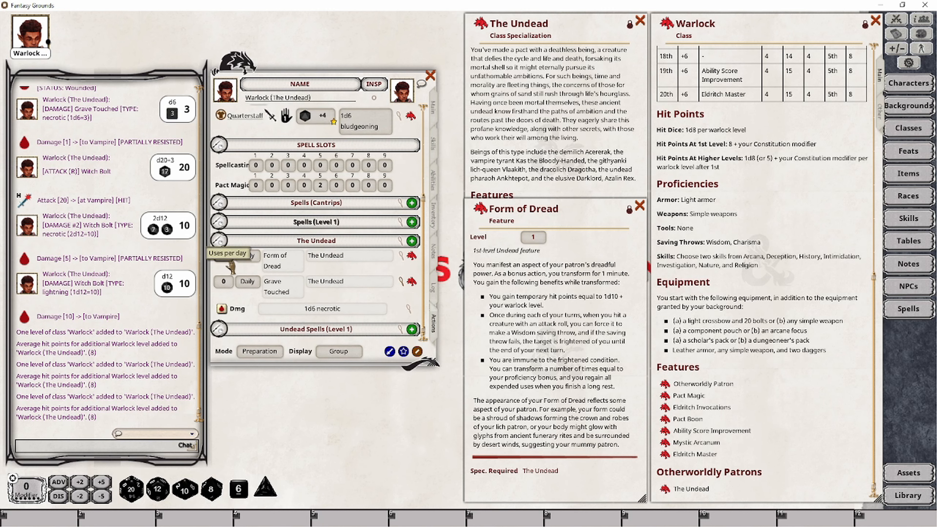
{"action": "left_click", "coordinate": [273, 351]}
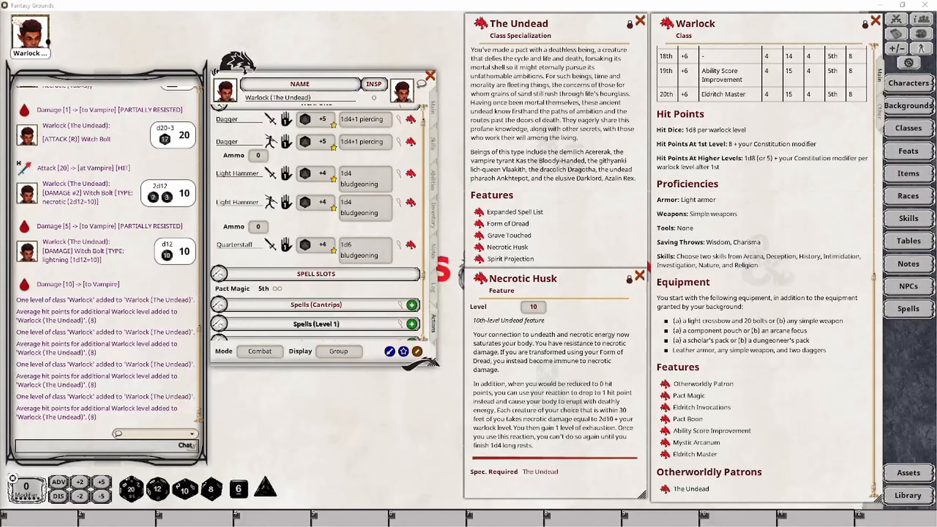
Add the Necrotic Husk feature to the Warlock's actions and assign it to The Undead group
{"action": "left_click_drag", "start_coordinate": [483, 284], "coordinate": [302, 275]}
{"action": "scroll", "coordinate": [366, 291], "scroll_direction": "down", "scroll_amount": 5}
{"action": "key", "text": "ctrl+c"}
{"action": "left_click", "coordinate": [328, 186]}
{"action": "key", "text": "ctrl+v"}
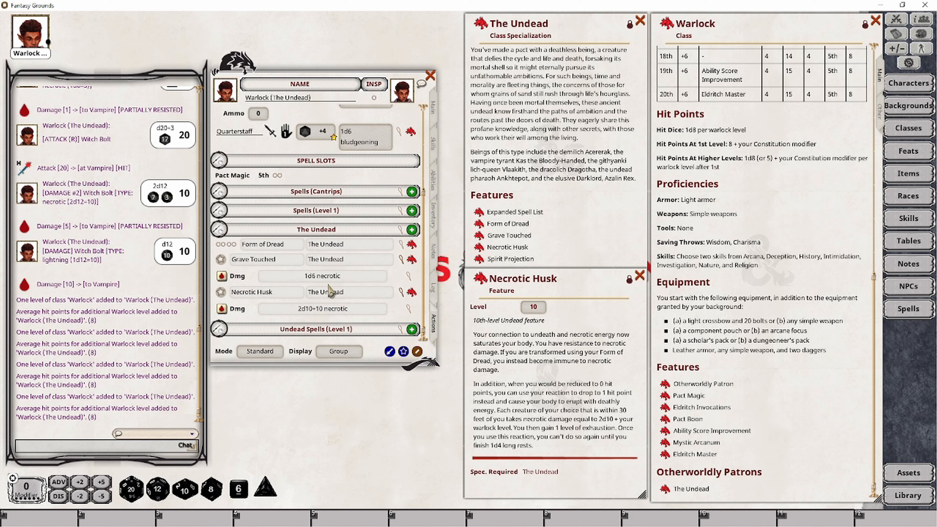
Add an effect action to Necrotic Husk with the description "Necrotic Husk; EXHAUSTION: 1" and its targeting set to Self
{"action": "right_click", "coordinate": [387, 308]}
{"action": "left_click", "coordinate": [432, 310]}
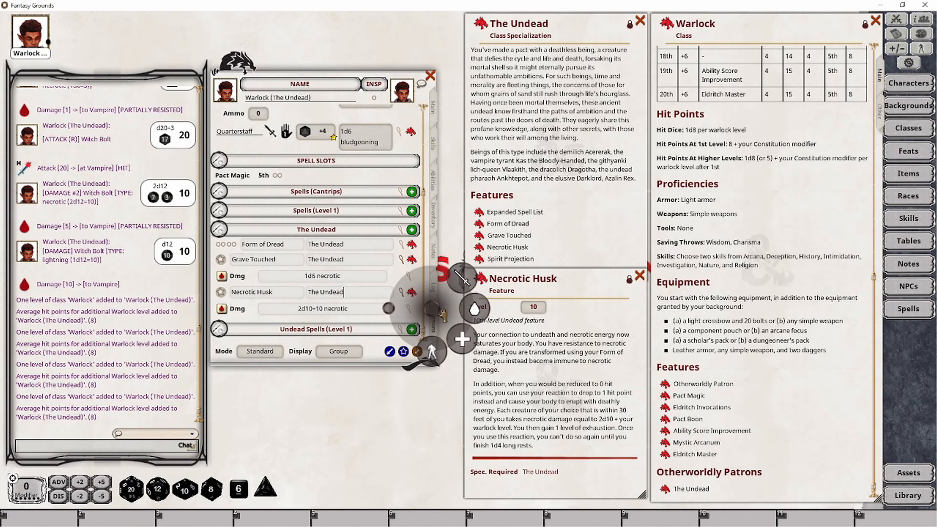
{"action": "left_click", "coordinate": [432, 349]}
{"action": "scroll", "coordinate": [406, 304], "scroll_direction": "down", "scroll_amount": 1}
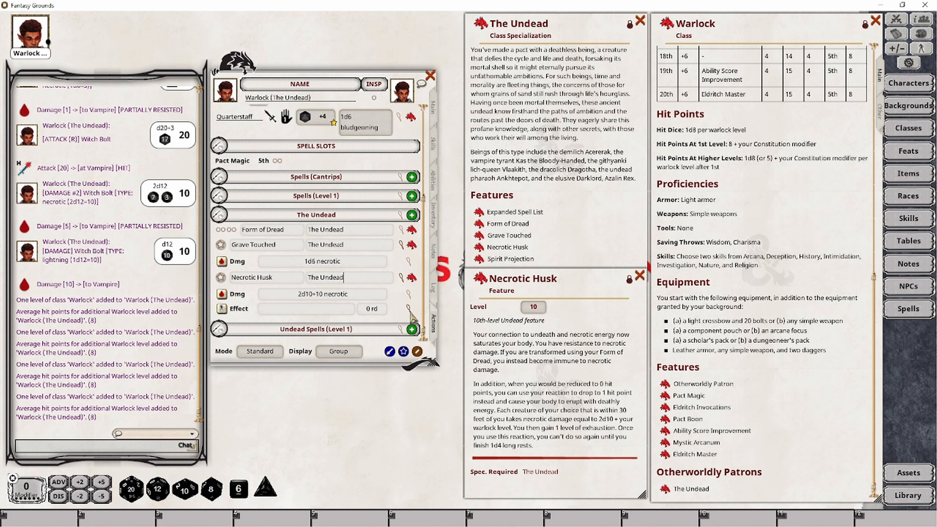
{"action": "left_click", "coordinate": [408, 309]}
{"action": "left_click_drag", "start_coordinate": [480, 213], "coordinate": [465, 225]}
{"action": "left_click", "coordinate": [431, 273]}
{"action": "key", "text": "ctrl+v"}
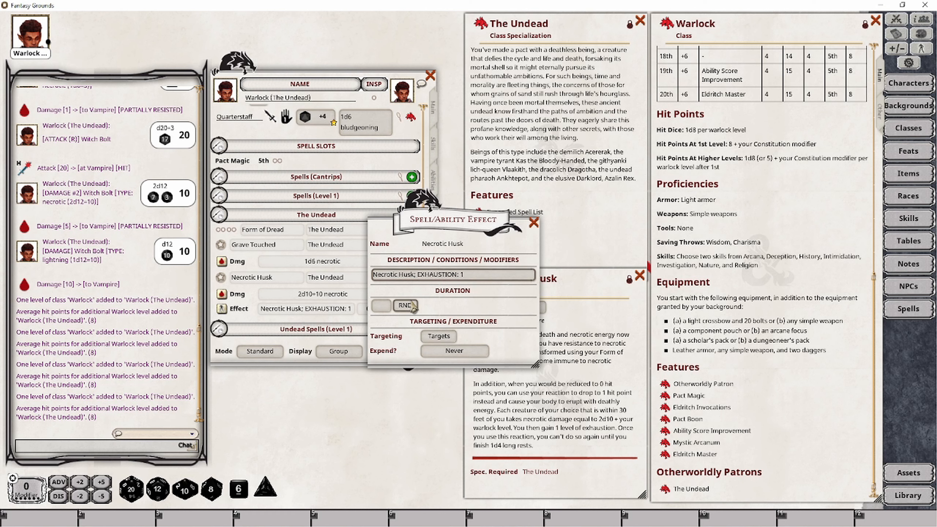
{"action": "left_click", "coordinate": [439, 335]}
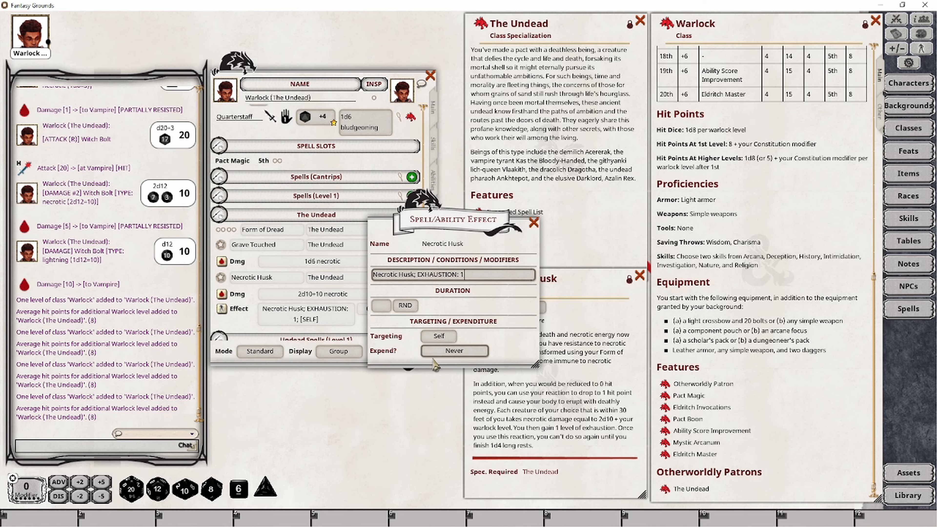
{"action": "left_click", "coordinate": [534, 223]}
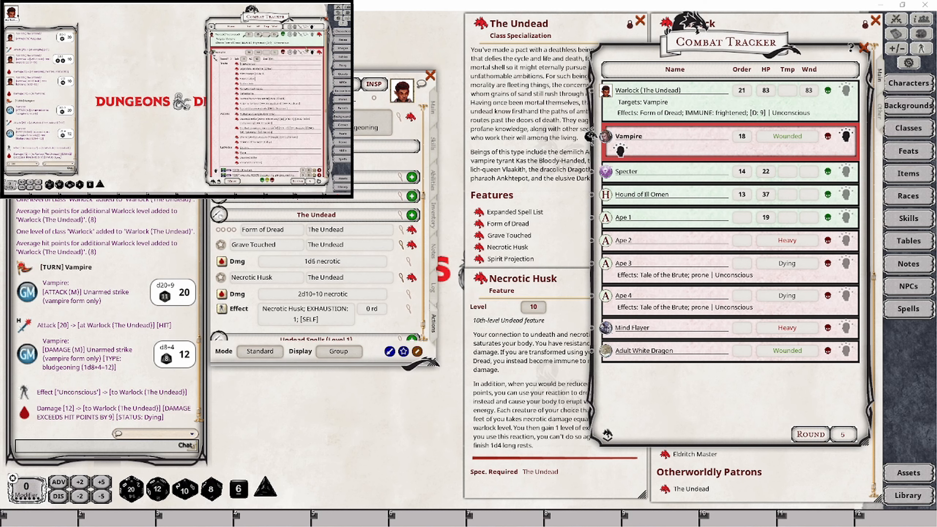
Set the Warlock's wounds to 82 and remove the Unconscious effect from the Warlock in the Combat Tracker
{"action": "type", "text": "82"}
{"action": "key", "text": "Tab"}
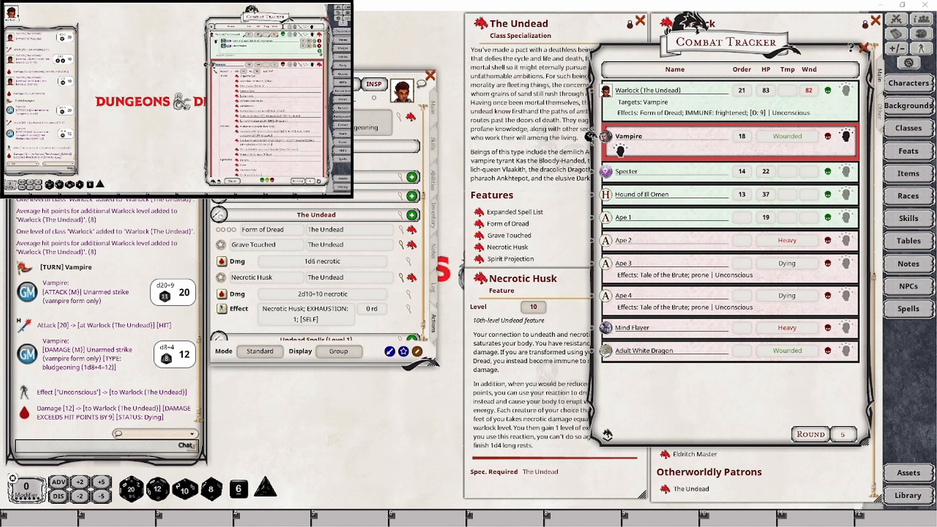
{"action": "left_click", "coordinate": [320, 46]}
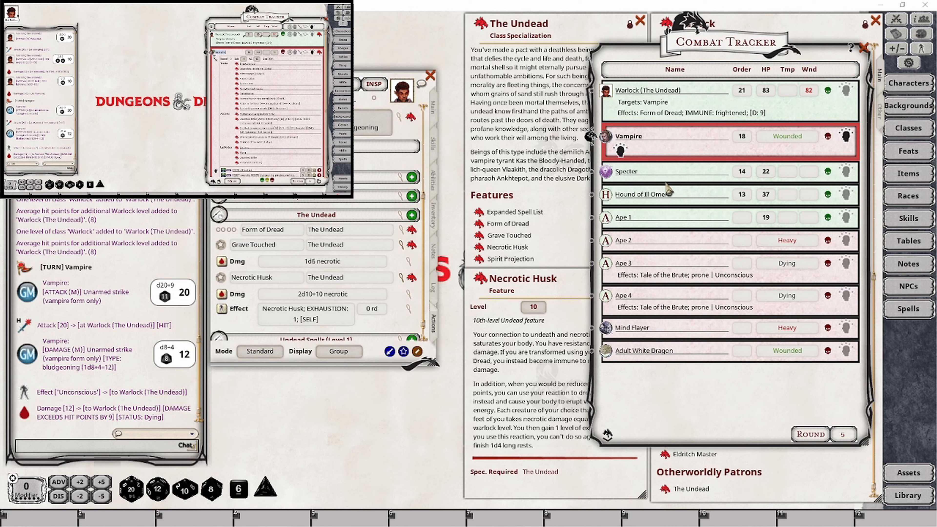
Roll Necrotic Husk damage against the Vampire, Apes 2 to 4 and the Mind Flayer, and apply its exhaustion effect to the Warlock
{"action": "left_click", "coordinate": [607, 242], "text": "ctrl"}
{"action": "left_click", "coordinate": [607, 264], "text": "ctrl"}
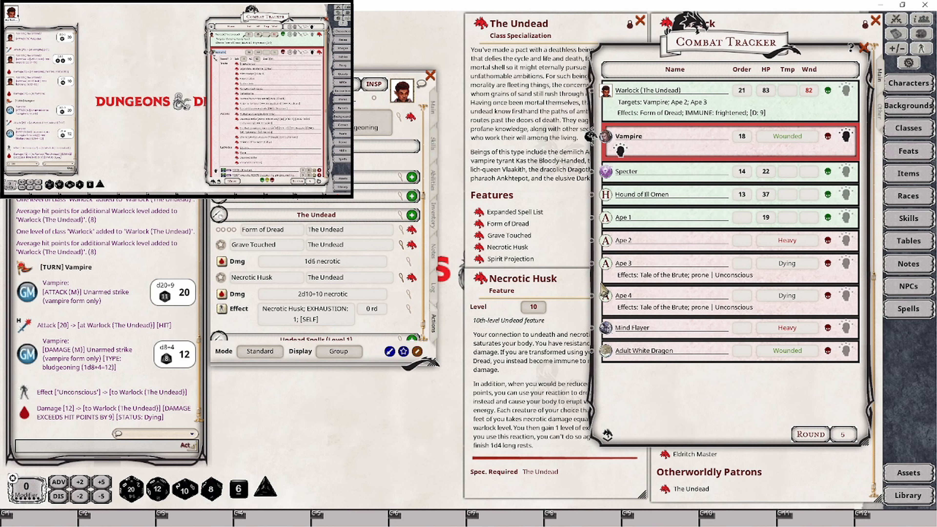
{"action": "left_click", "coordinate": [607, 302], "text": "ctrl"}
{"action": "left_click", "coordinate": [606, 329], "text": "ctrl"}
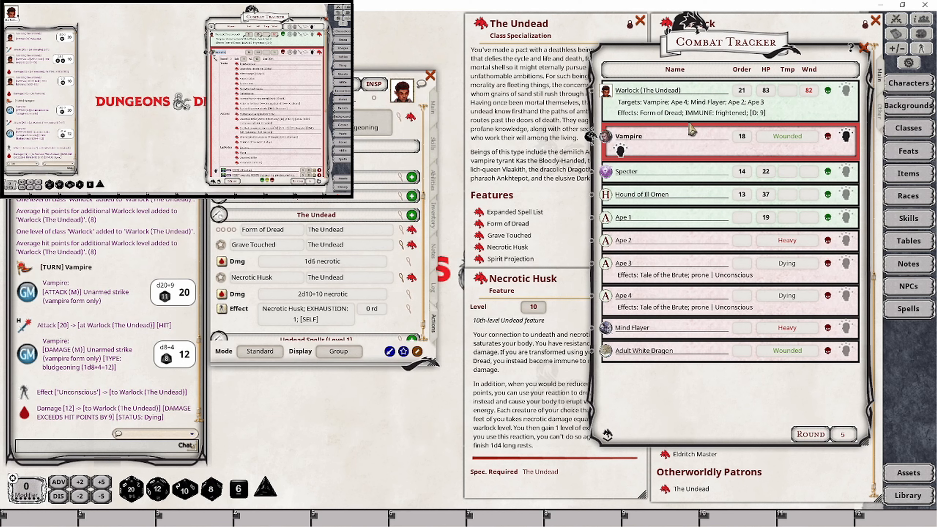
{"action": "double_click", "coordinate": [221, 295]}
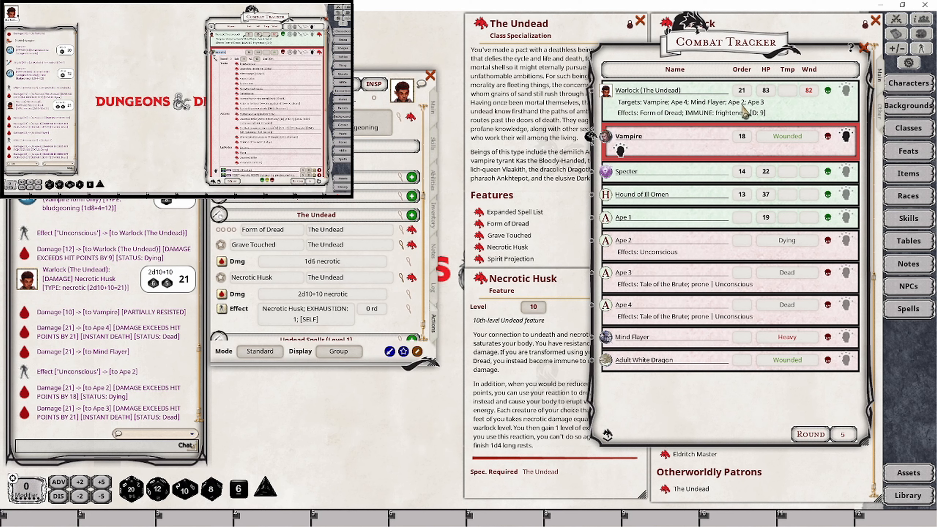
{"action": "left_click", "coordinate": [221, 310]}
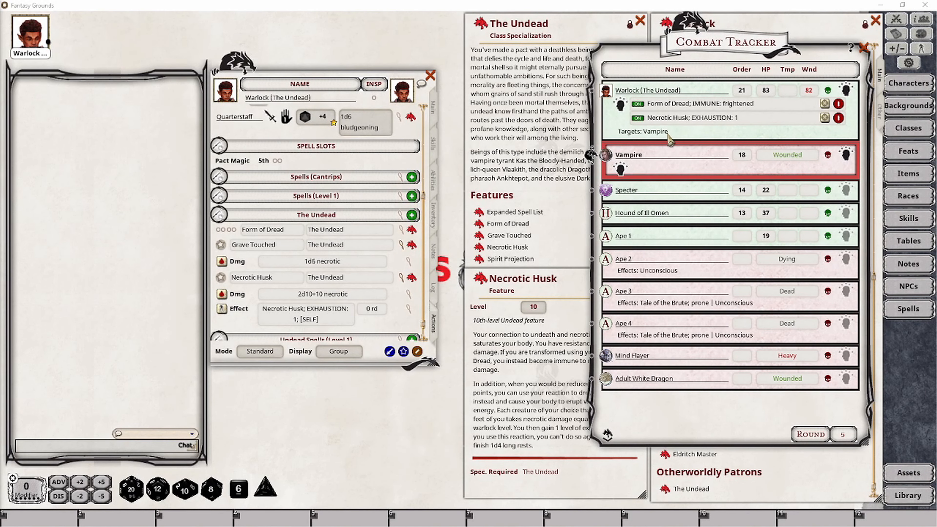
Search the D&D Player's Handbook reference manual for "exhaustion" and find the Exhaustion table in Appendix A: Conditions
{"action": "left_click", "coordinate": [908, 495]}
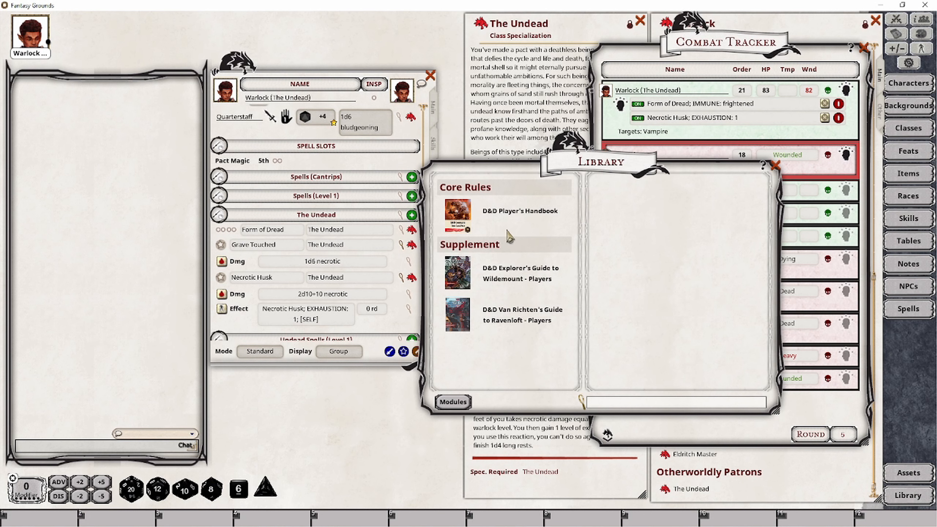
{"action": "left_click", "coordinate": [490, 211]}
{"action": "left_click", "coordinate": [629, 295]}
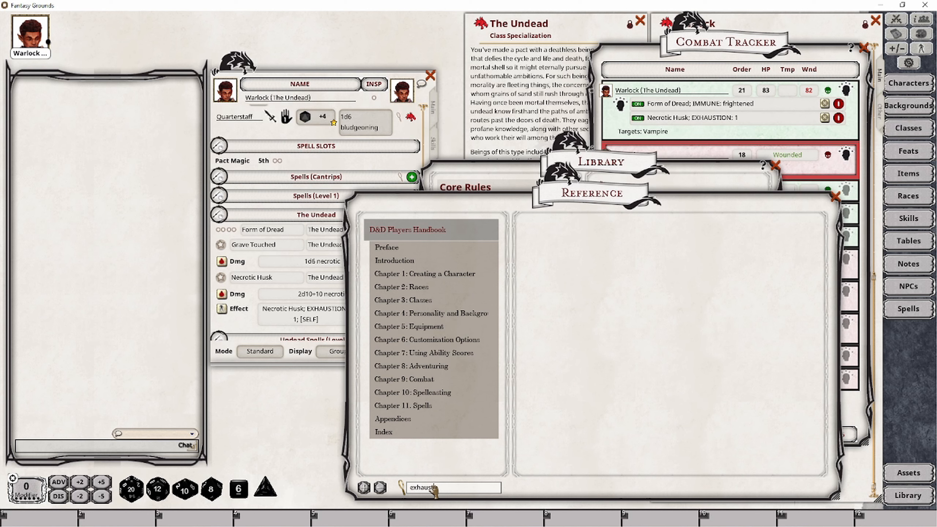
{"action": "type", "text": "on"}
{"action": "key", "text": "Return"}
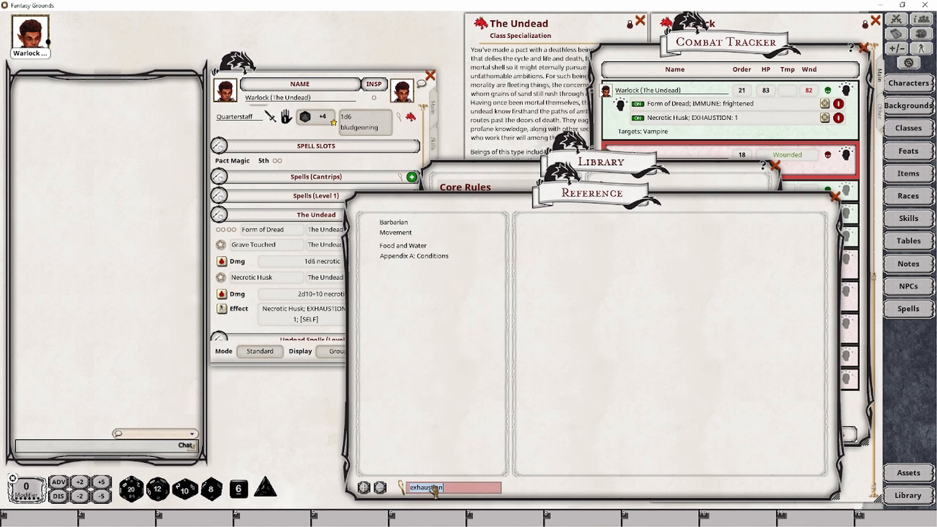
{"action": "left_click", "coordinate": [398, 258]}
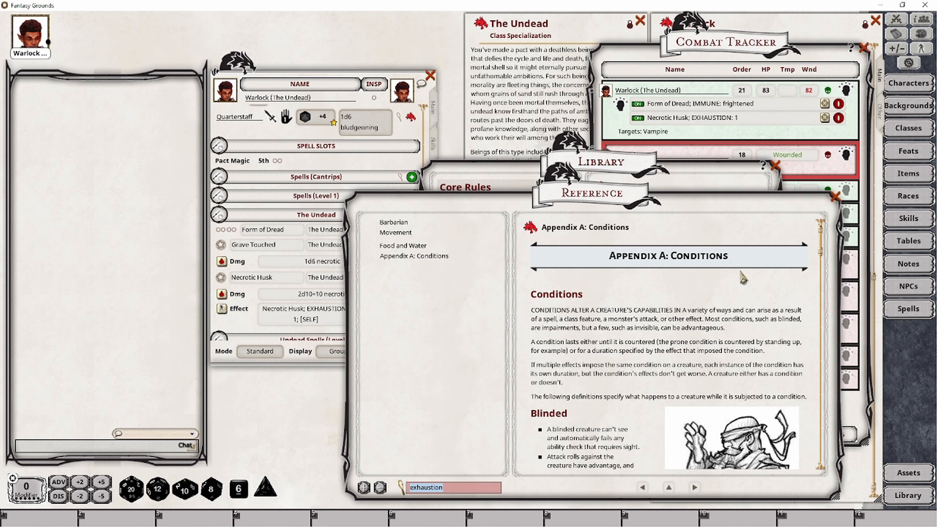
{"action": "scroll", "coordinate": [817, 271], "scroll_direction": "down", "scroll_amount": 3}
{"action": "scroll", "coordinate": [817, 273], "scroll_direction": "down", "scroll_amount": 15}
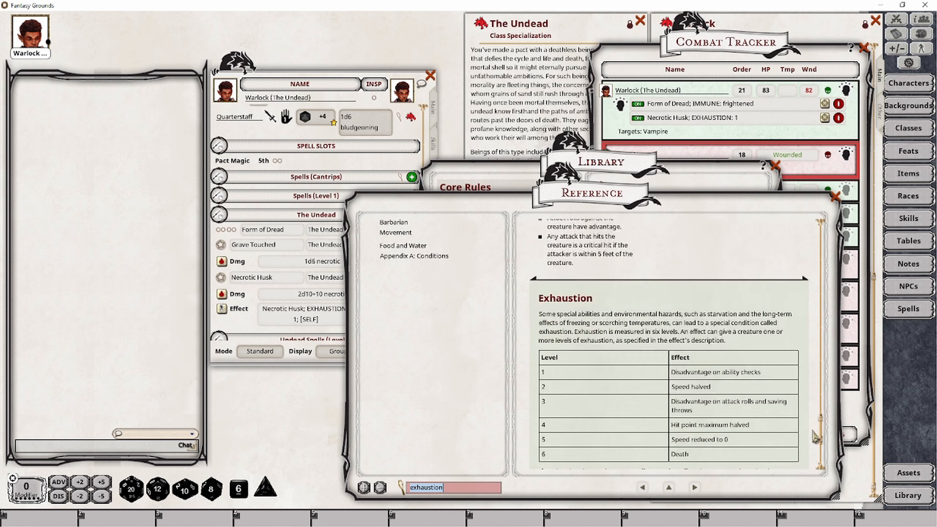
Reposition the Reference window beside the Combat Tracker and close the Library and Backgrounds windows
{"action": "left_click_drag", "start_coordinate": [598, 200], "coordinate": [432, 110]}
{"action": "left_click", "coordinate": [723, 217]}
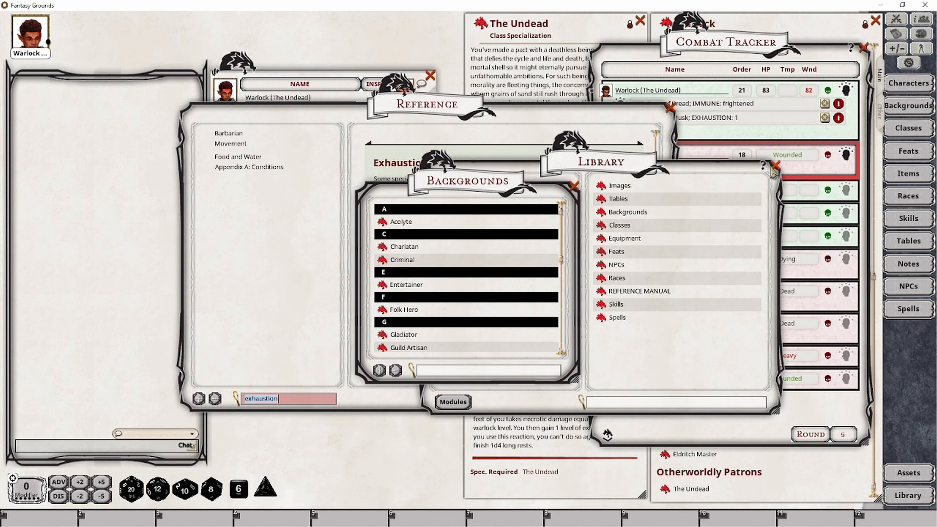
{"action": "left_click", "coordinate": [774, 165]}
{"action": "left_click", "coordinate": [574, 186]}
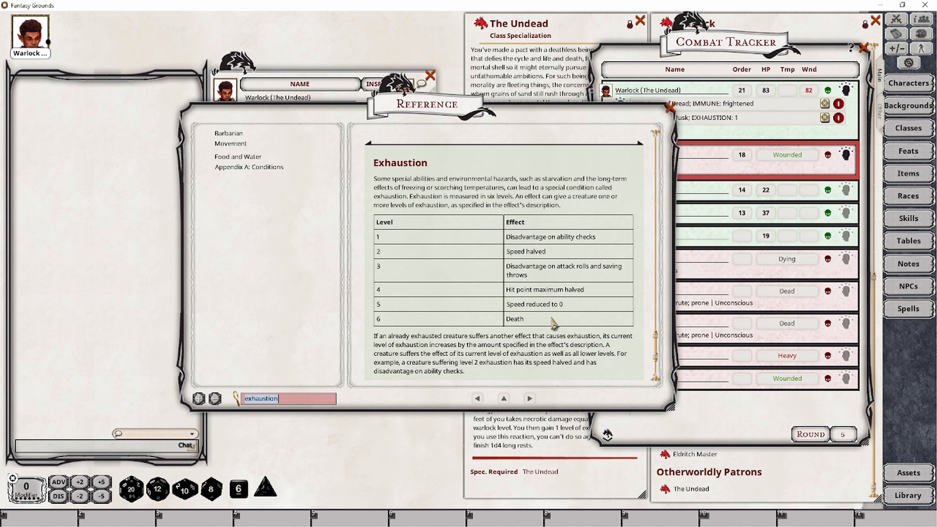
{"action": "left_click_drag", "start_coordinate": [438, 111], "coordinate": [447, 147]}
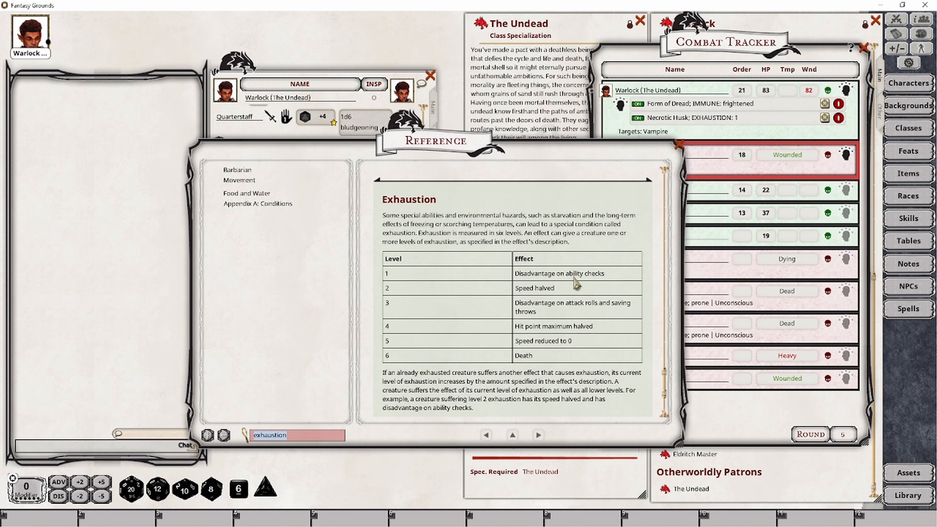
Roll an Acrobatics check from the Warlock's skills to test the first level of exhaustion
{"action": "left_click", "coordinate": [405, 78]}
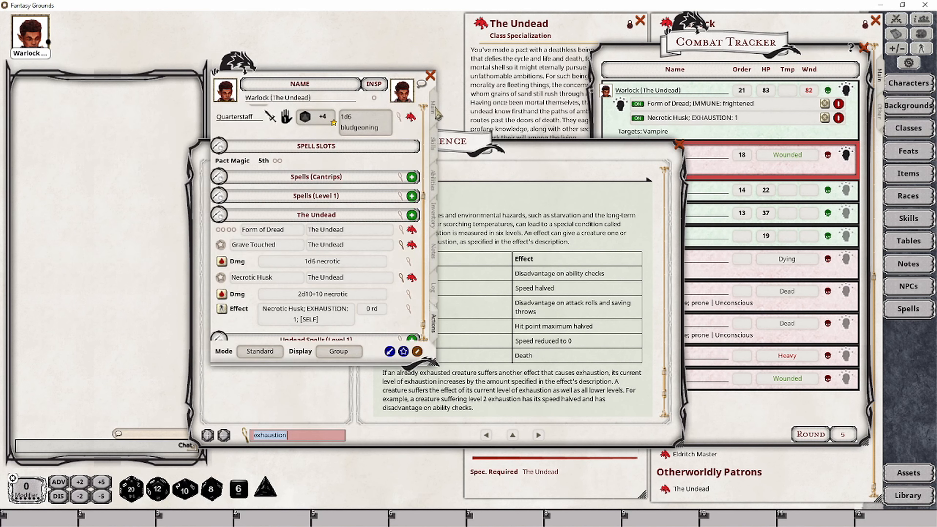
{"action": "left_click", "coordinate": [435, 144]}
{"action": "double_click", "coordinate": [380, 151]}
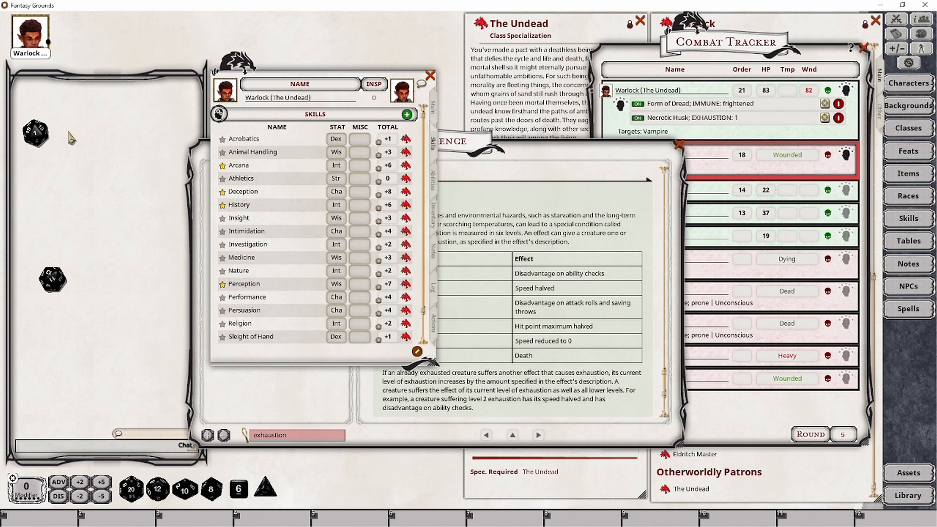
Move the Reference window clear of the character sheet, apply a second Necrotic Husk exhaustion effect and check the Warlock's speed
{"action": "left_click", "coordinate": [495, 149]}
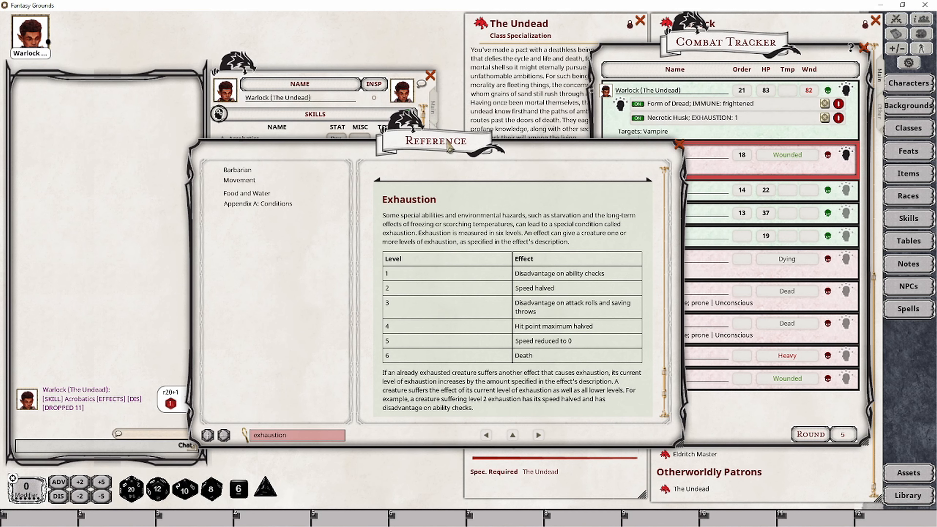
{"action": "left_click_drag", "start_coordinate": [457, 144], "coordinate": [670, 190]}
{"action": "left_click", "coordinate": [435, 110]}
{"action": "left_click", "coordinate": [437, 327]}
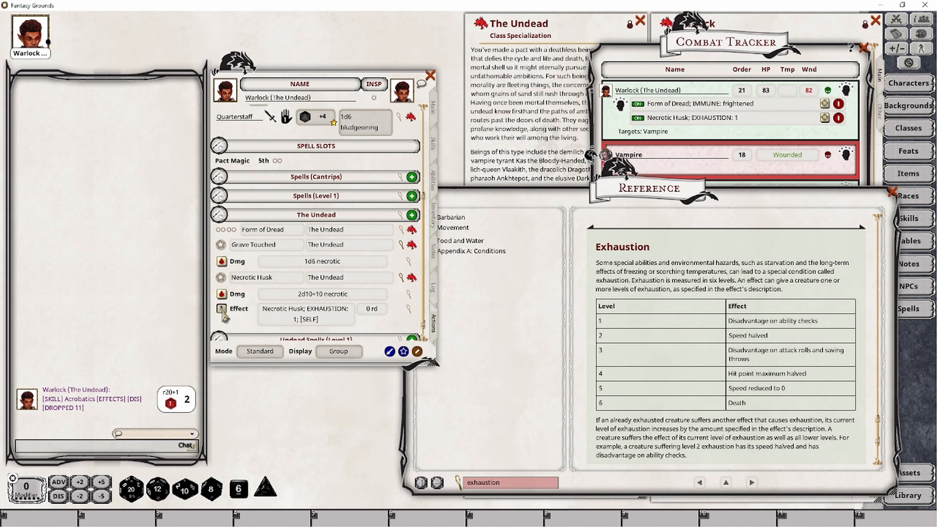
{"action": "left_click", "coordinate": [221, 309]}
{"action": "left_click", "coordinate": [434, 110]}
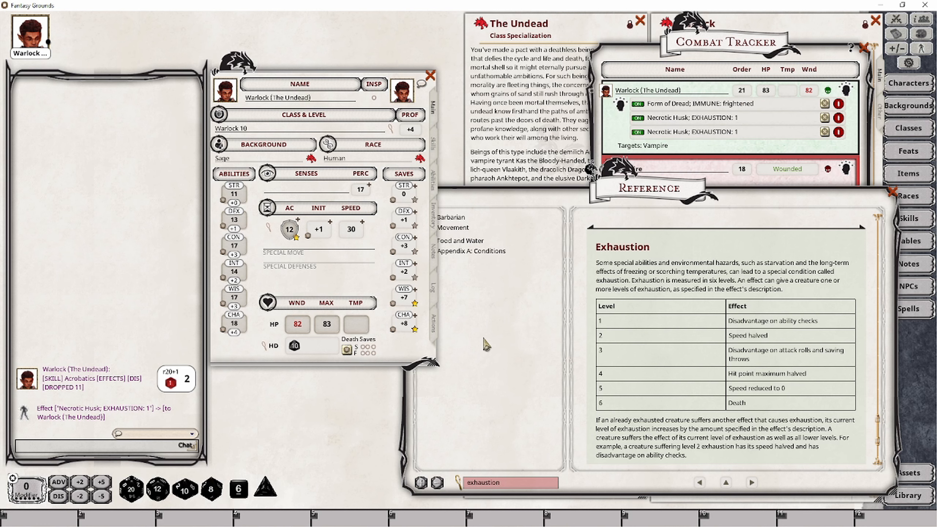
Apply a third Necrotic Husk exhaustion effect to the Warlock and roll a Quarterstaff attack against the Vampire
{"action": "left_click", "coordinate": [435, 326]}
{"action": "left_click", "coordinate": [221, 309]}
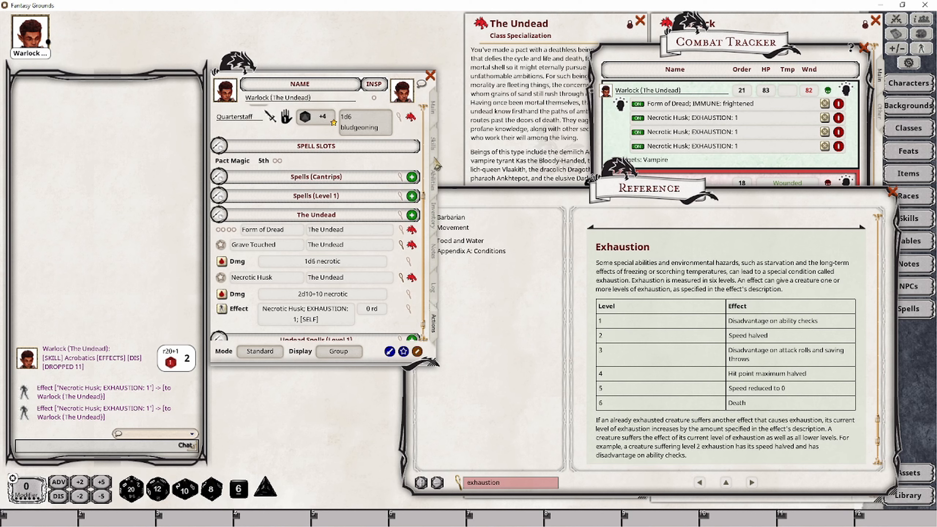
{"action": "scroll", "coordinate": [320, 250], "scroll_direction": "up", "scroll_amount": 4}
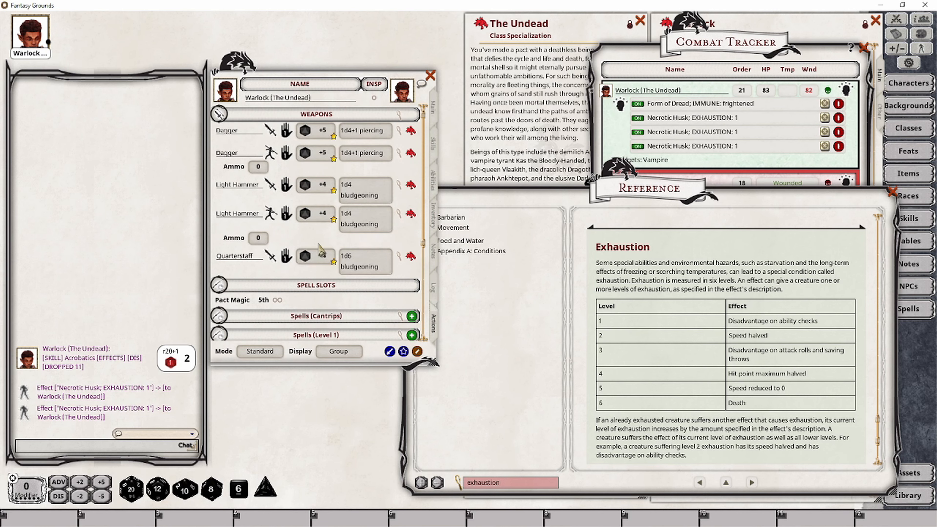
{"action": "double_click", "coordinate": [315, 256]}
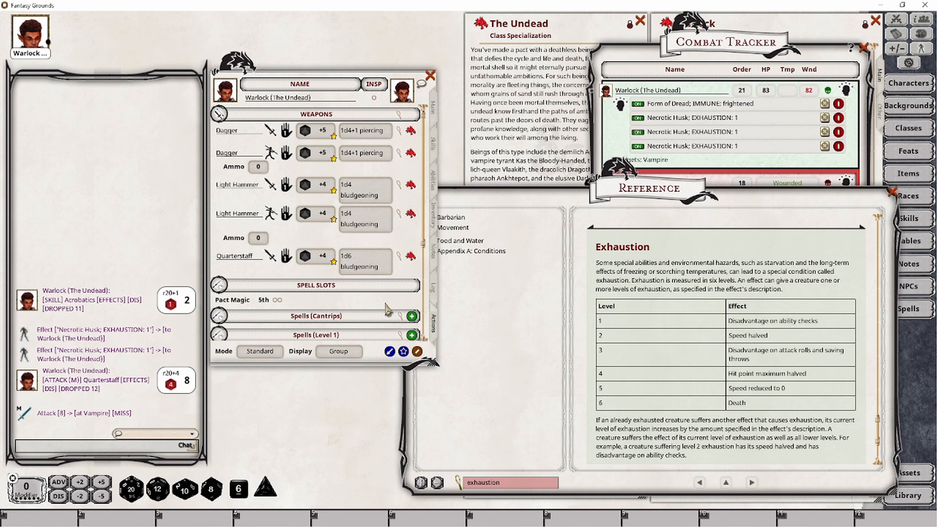
Apply a fourth Necrotic Husk exhaustion effect to the Warlock and check the main statistics on the character sheet
{"action": "scroll", "coordinate": [396, 269], "scroll_direction": "down", "scroll_amount": 5}
{"action": "scroll", "coordinate": [398, 263], "scroll_direction": "down", "scroll_amount": 3}
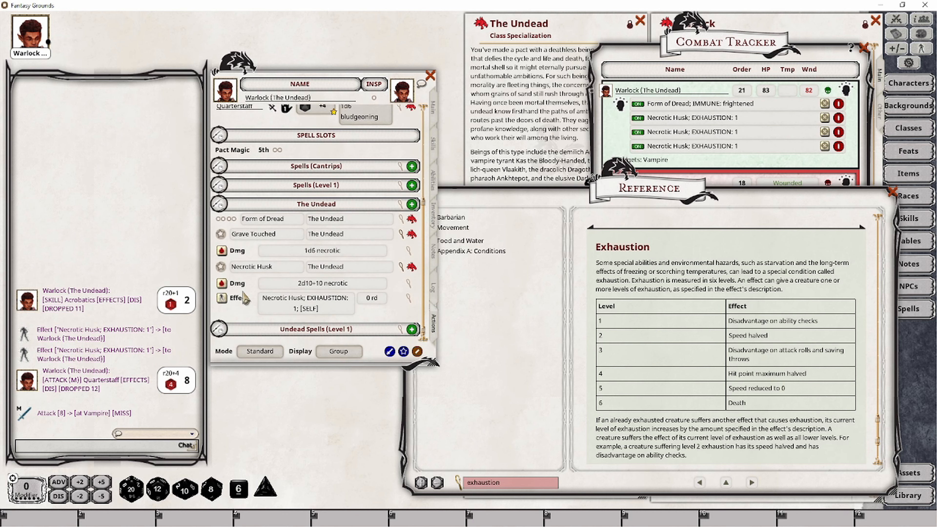
{"action": "left_click", "coordinate": [221, 299]}
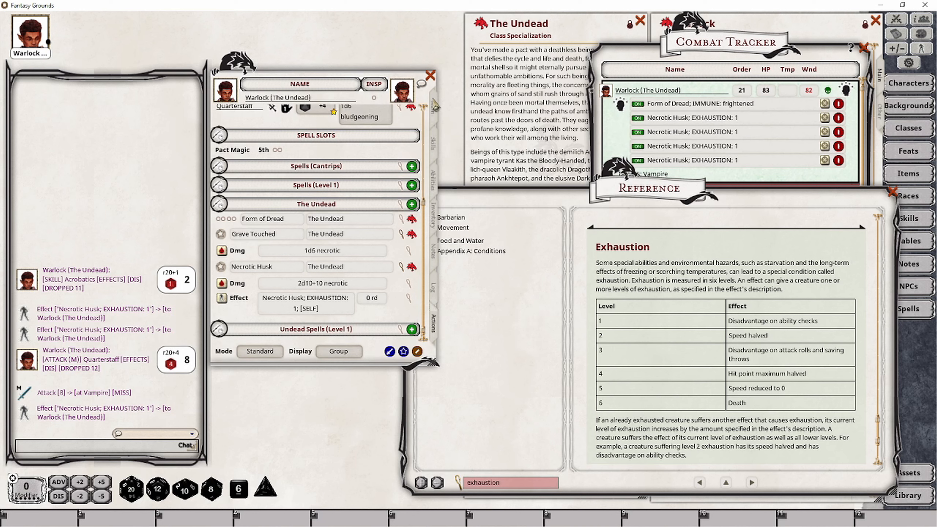
{"action": "left_click", "coordinate": [433, 107]}
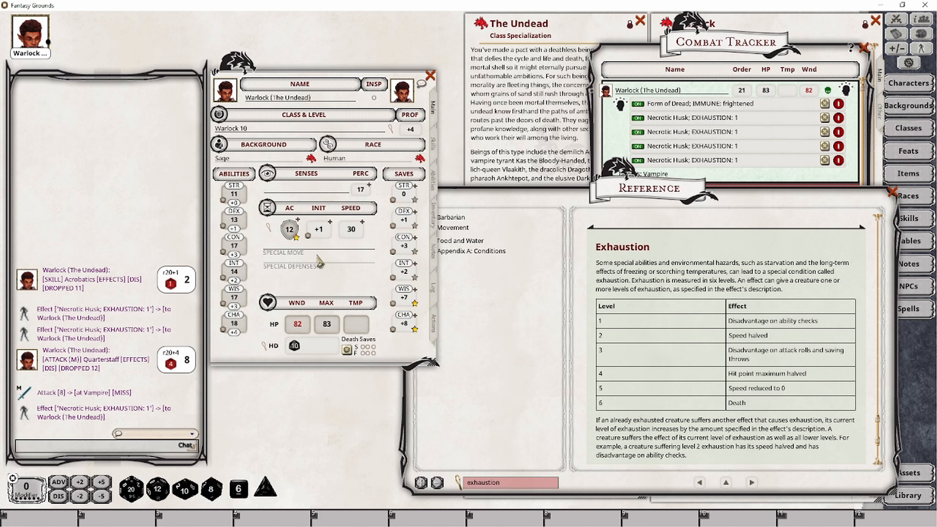
Apply the Necrotic Husk exhaustion effect to the Warlock two more times, for the fifth and sixth levels
{"action": "left_click", "coordinate": [438, 334]}
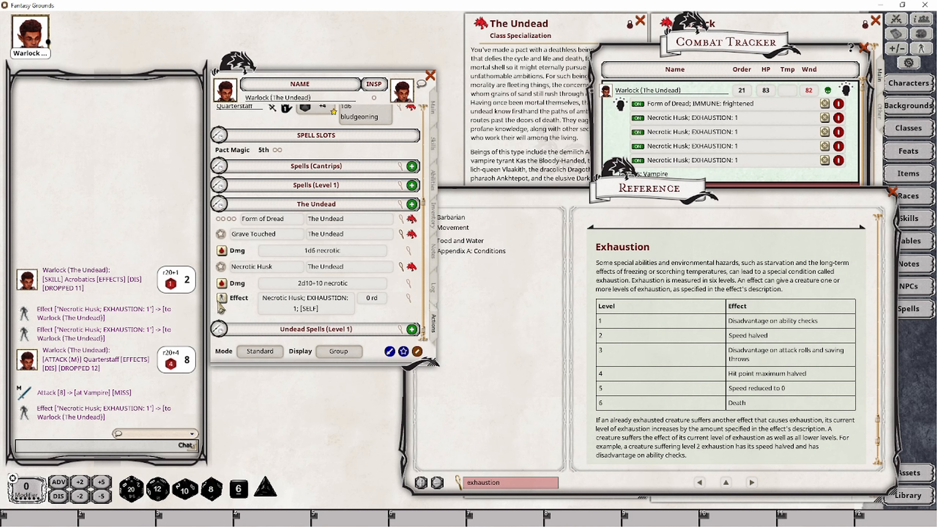
{"action": "left_click", "coordinate": [222, 299]}
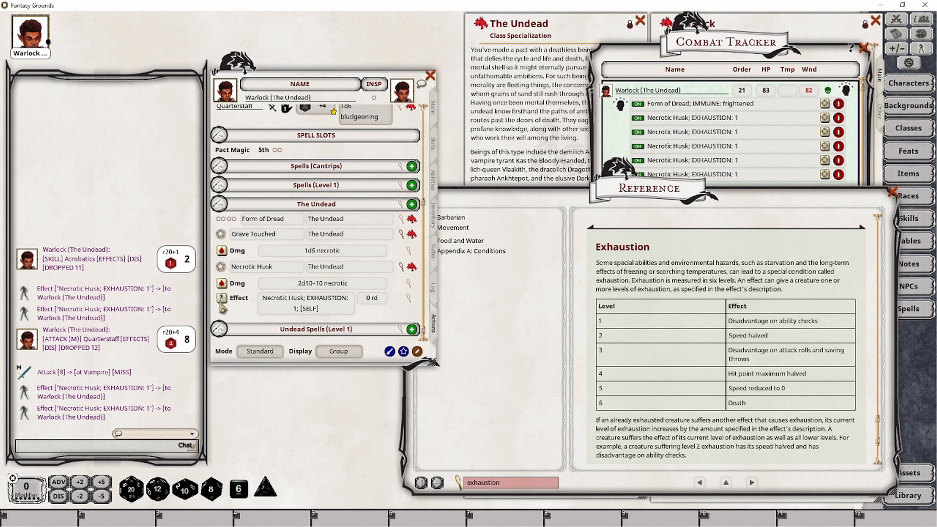
{"action": "left_click", "coordinate": [221, 300]}
Review the Warlock's stacked exhaustion effects in the Combat Tracker against the Exhaustion table and close the Reference window
{"action": "left_click", "coordinate": [795, 74]}
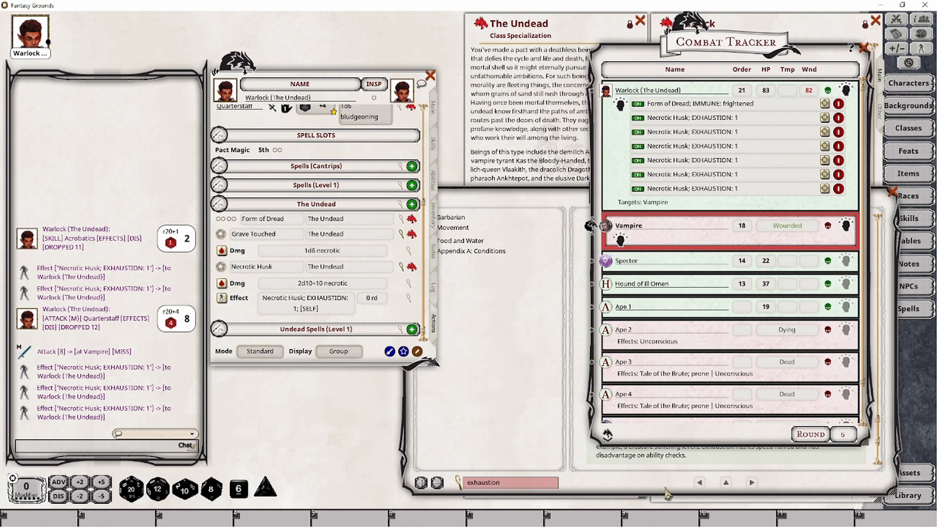
{"action": "left_click", "coordinate": [666, 465]}
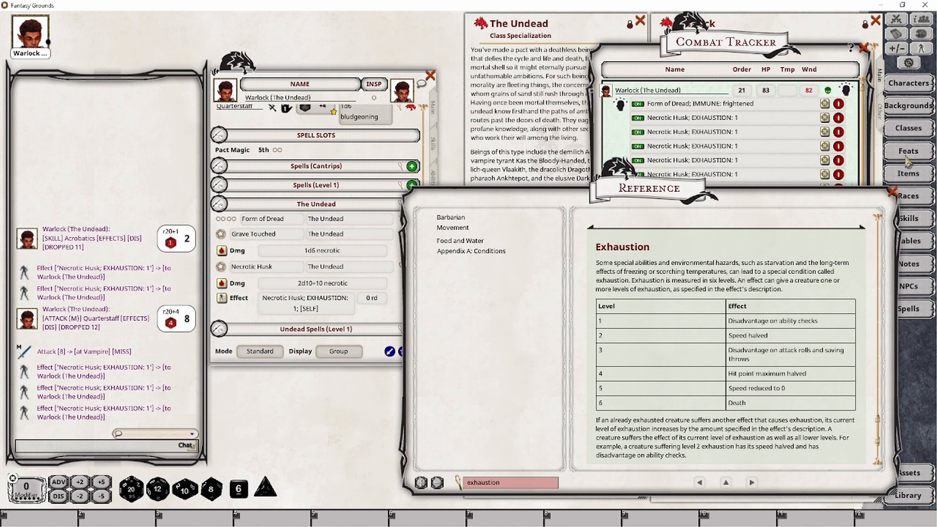
{"action": "left_click", "coordinate": [892, 192]}
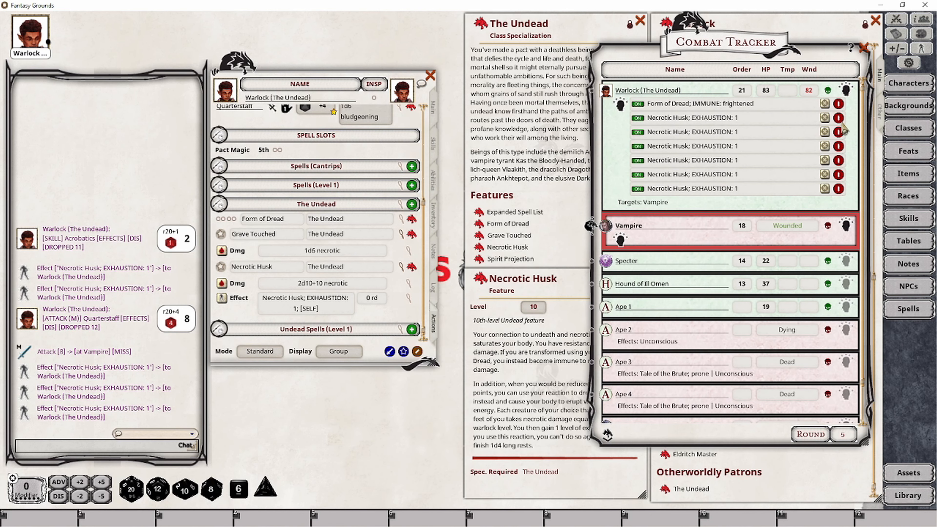
Remove the stacked Necrotic Husk exhaustion effects from the Warlock in the Combat Tracker
{"action": "left_click", "coordinate": [837, 133]}
{"action": "left_click", "coordinate": [837, 133]}
{"action": "left_click", "coordinate": [837, 133]}
{"action": "left_click", "coordinate": [838, 133]}
{"action": "left_click", "coordinate": [837, 132]}
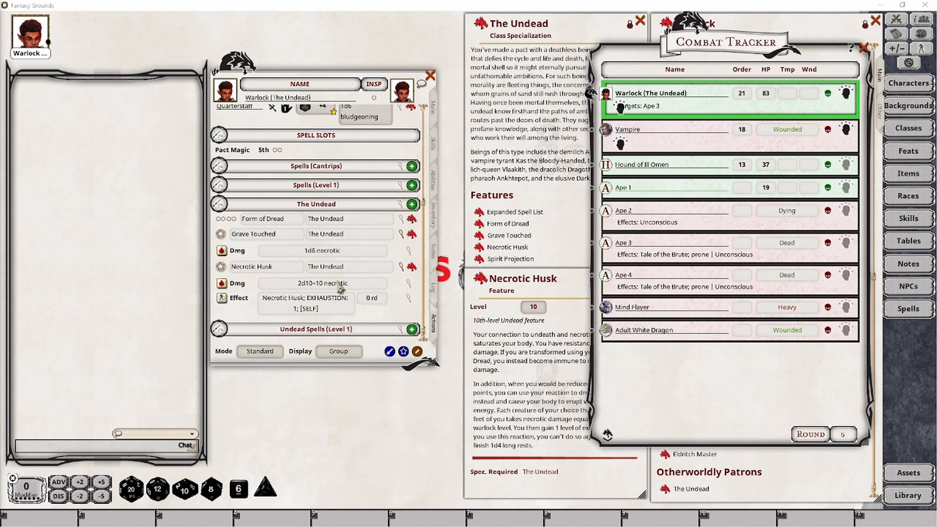
Add a self-targeted effect to Necrotic Husk reading "Necrotic Husk; RESIST: necrotic; IF: CUSTOM(Form of Dread); IMMUNE: necrotic"
{"action": "right_click", "coordinate": [377, 312]}
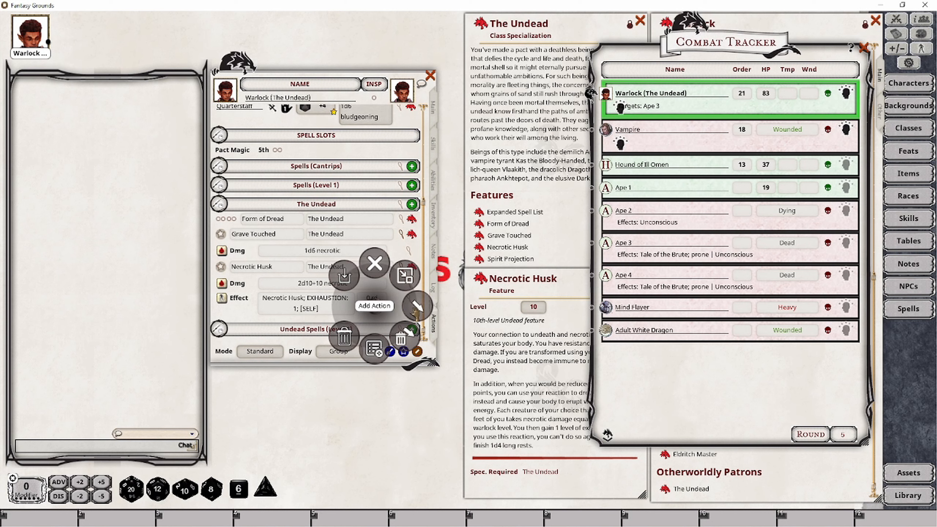
{"action": "left_click", "coordinate": [413, 311]}
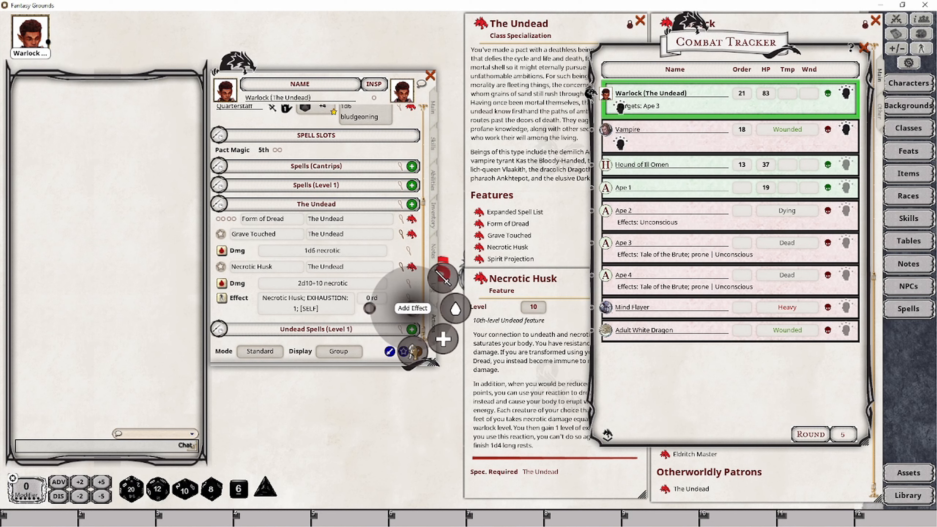
{"action": "left_click", "coordinate": [410, 352]}
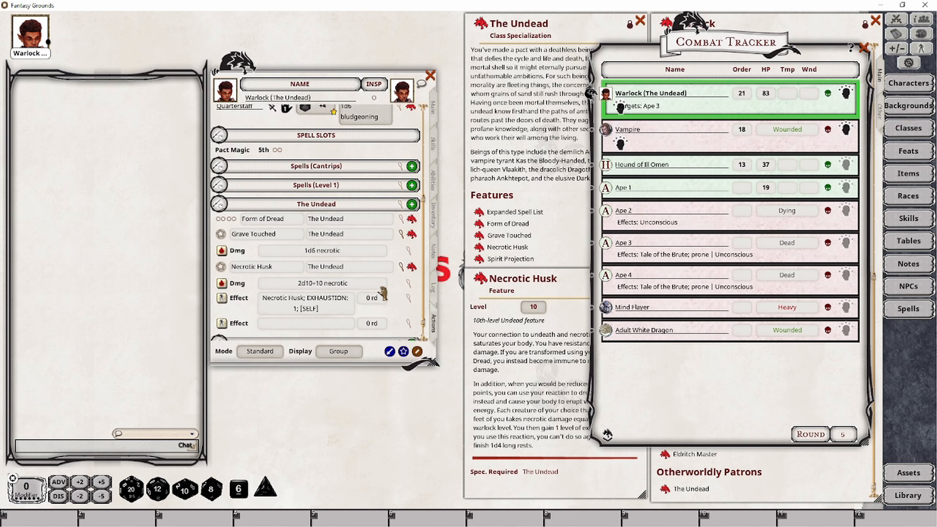
{"action": "left_click", "coordinate": [409, 322]}
{"action": "left_click", "coordinate": [427, 260]}
{"action": "type", "text": "Necrotic Husk; RESIST: necrotic; IF: CUSTOM(Form of Dread); IMMUNE: necrotic"}
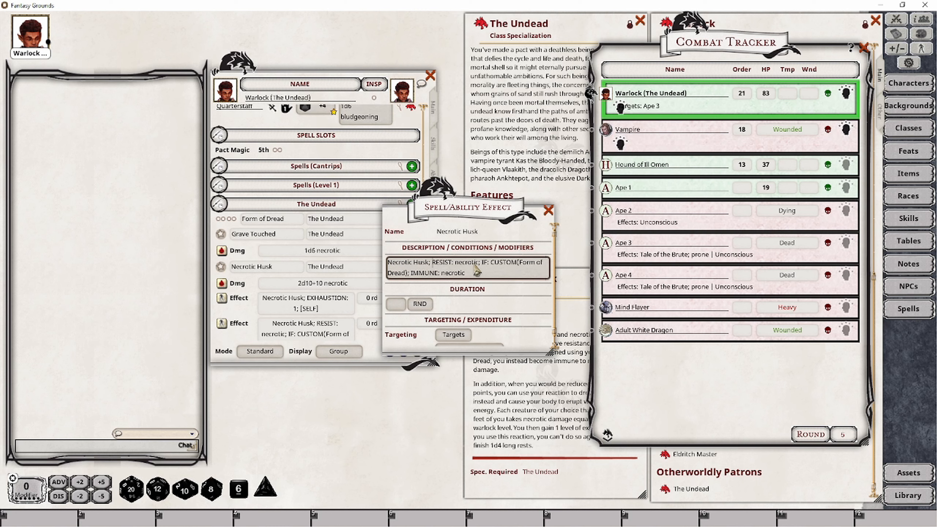
{"action": "key", "text": "shift"}
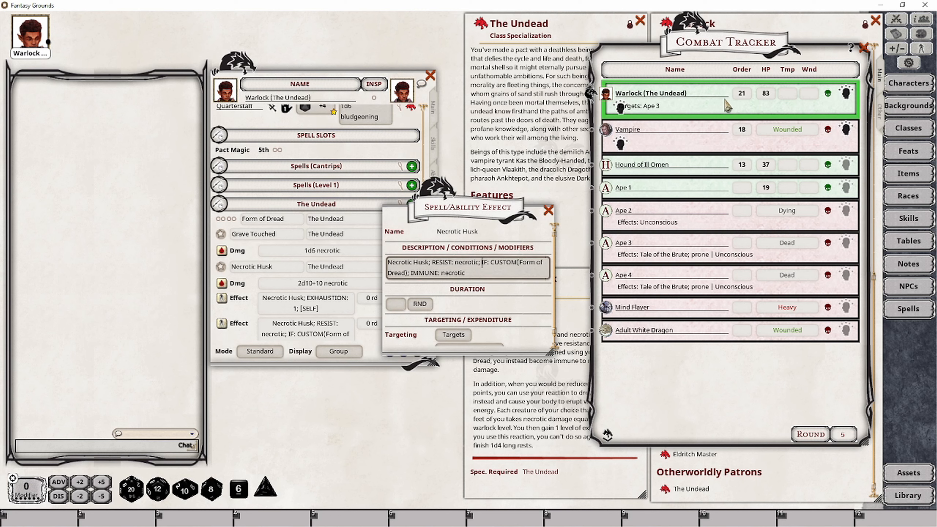
{"action": "left_click", "coordinate": [482, 262]}
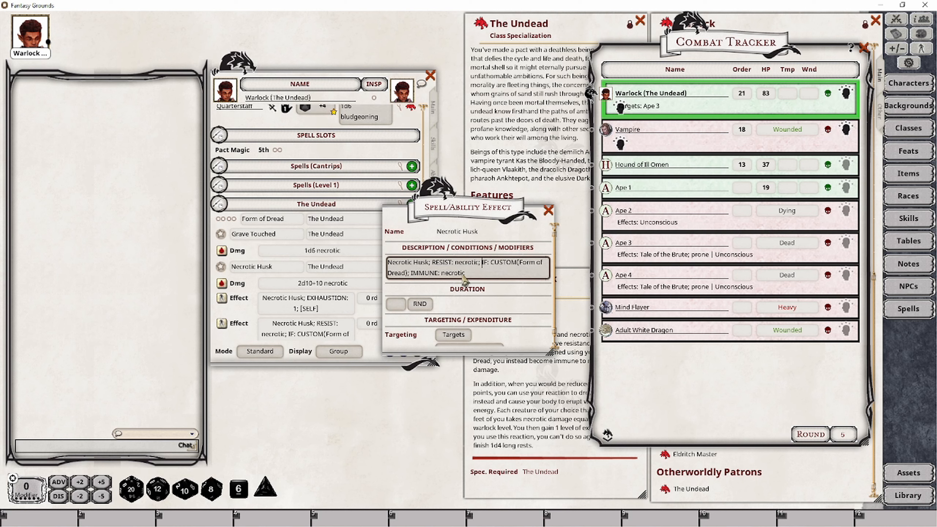
{"action": "left_click", "coordinate": [453, 334]}
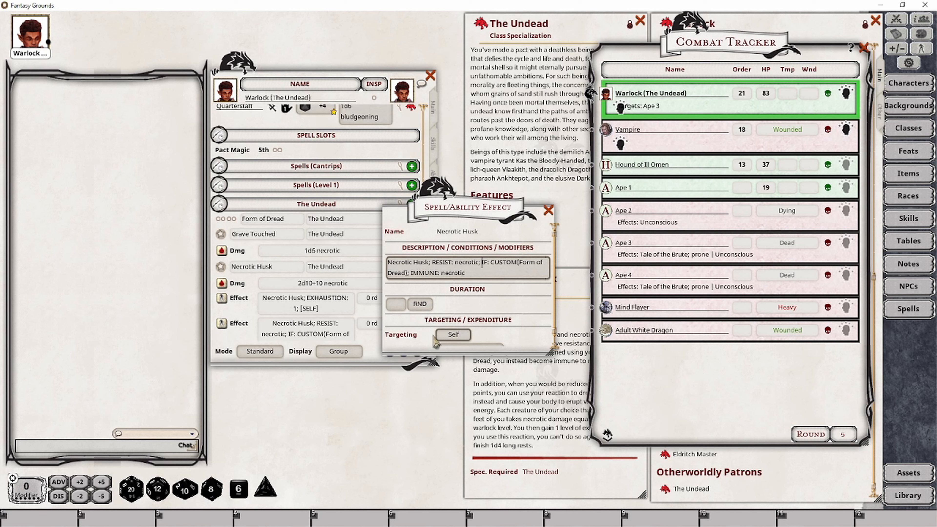
{"action": "left_click", "coordinate": [548, 210]}
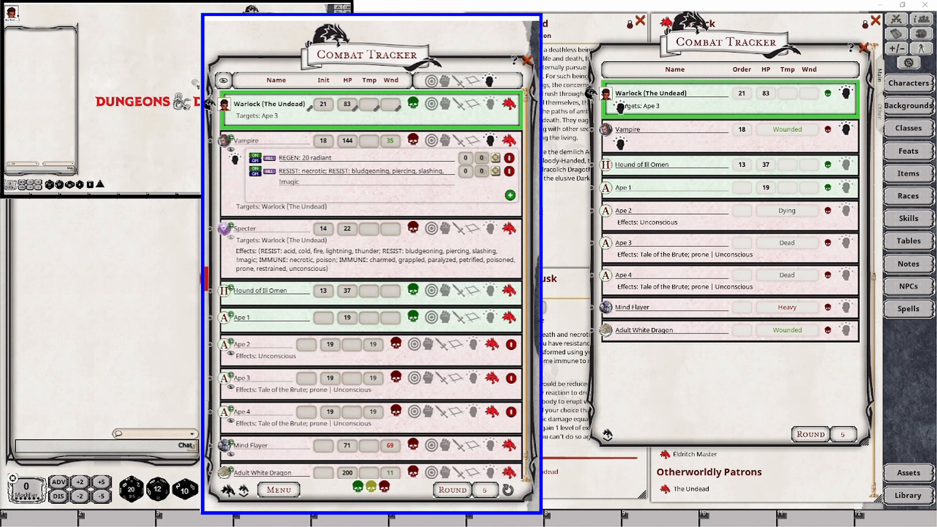
Roll the Specter's Life drain damage against the Warlock without and with Form of Dread, and review the Necrotic Husk effect's settings
{"action": "left_click", "coordinate": [209, 227]}
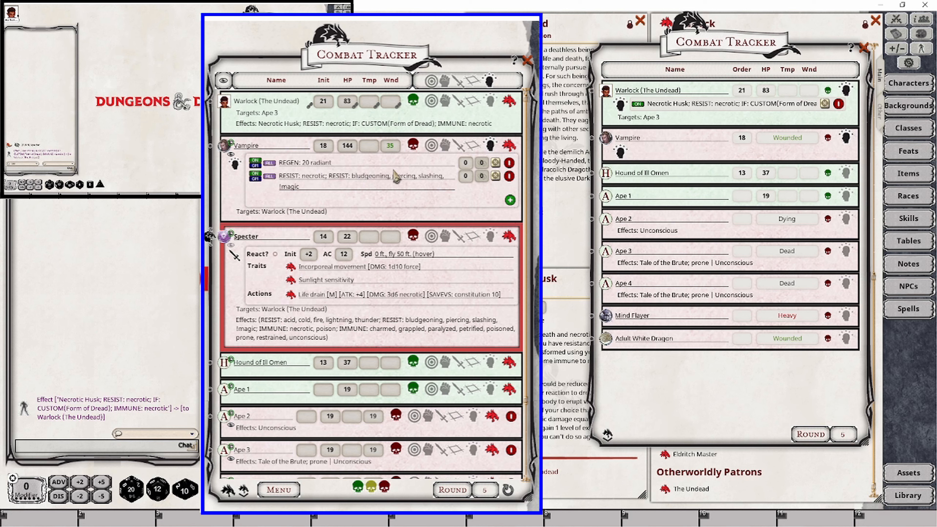
{"action": "double_click", "coordinate": [406, 298]}
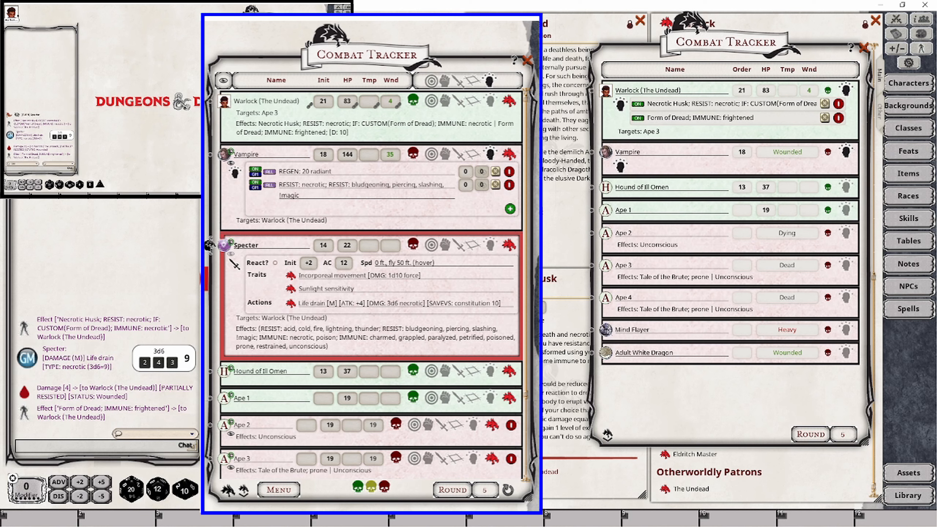
{"action": "double_click", "coordinate": [394, 303]}
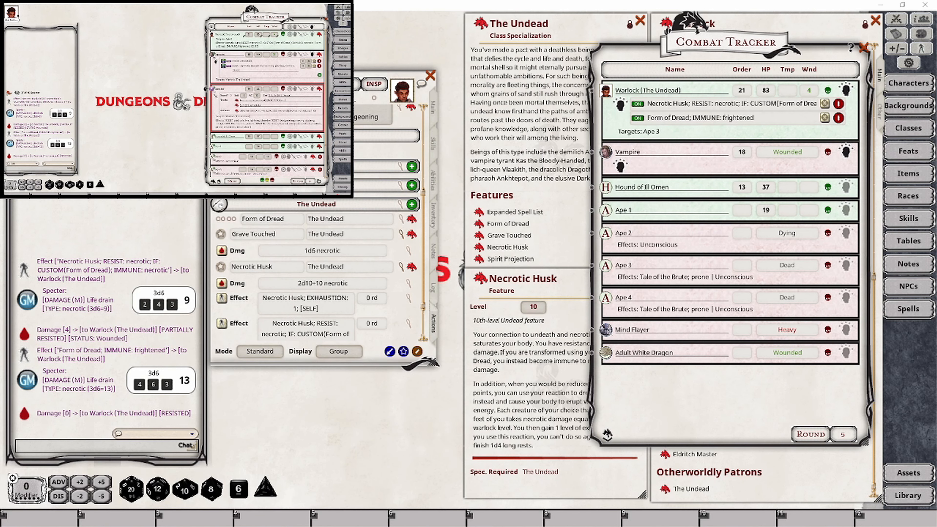
{"action": "left_click", "coordinate": [408, 323]}
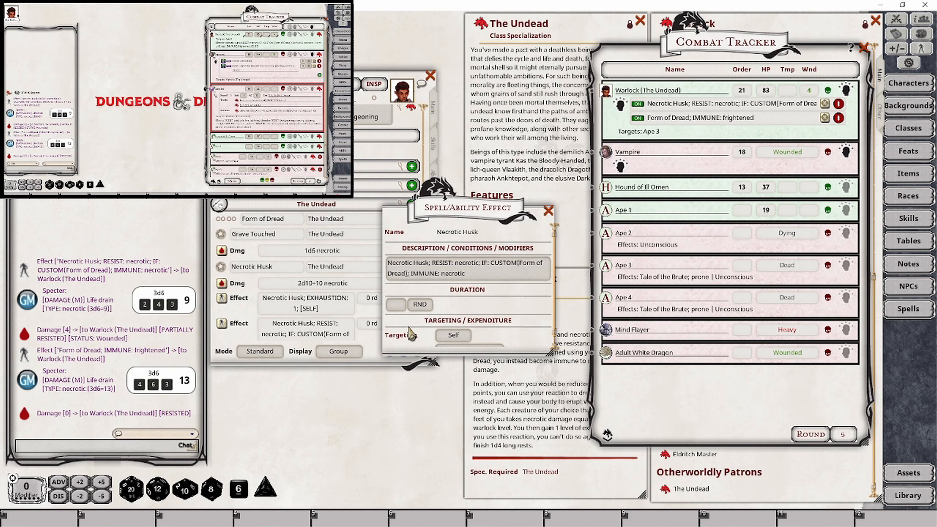
{"action": "left_click", "coordinate": [548, 210]}
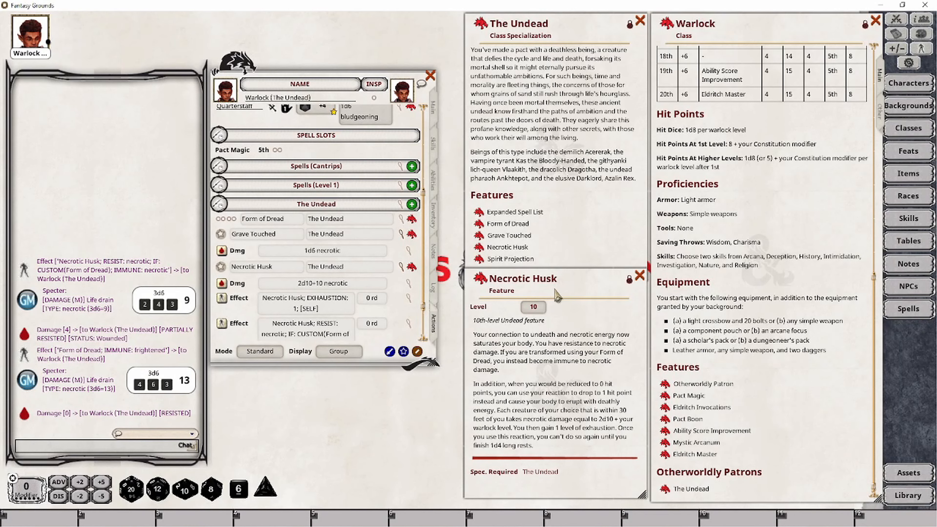
Give Necrotic Husk 1 daily use and show the powers in Combat mode with the Grave Touched and Necrotic Husk details collapsed
{"action": "left_click", "coordinate": [403, 239]}
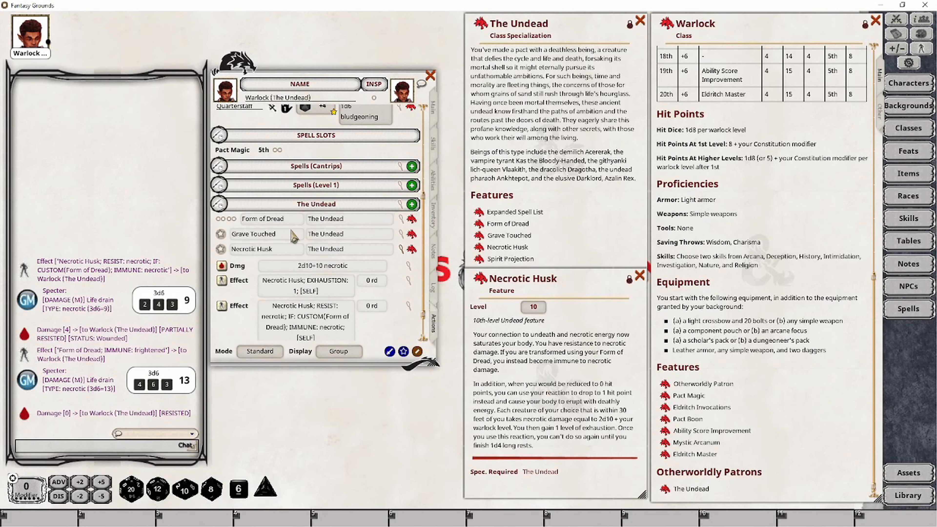
{"action": "left_click", "coordinate": [245, 352]}
{"action": "left_click", "coordinate": [257, 351]}
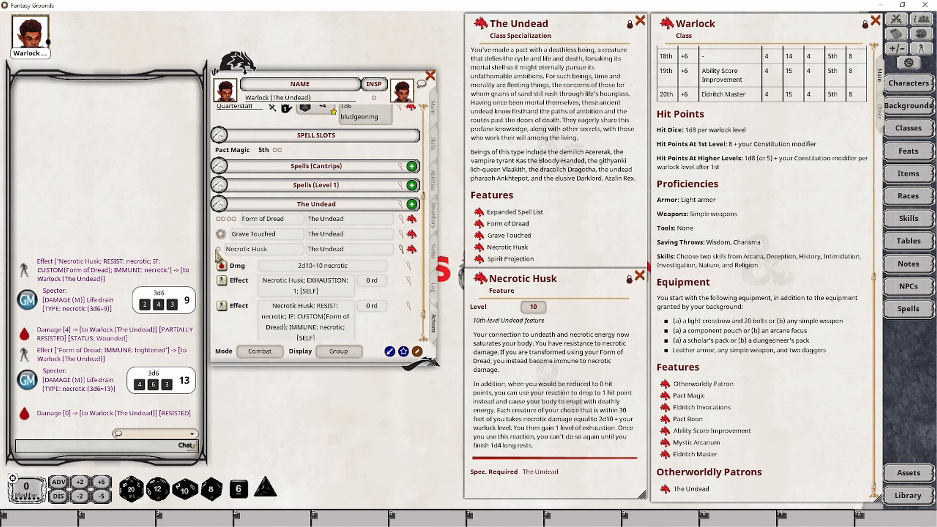
{"action": "left_click", "coordinate": [402, 250]}
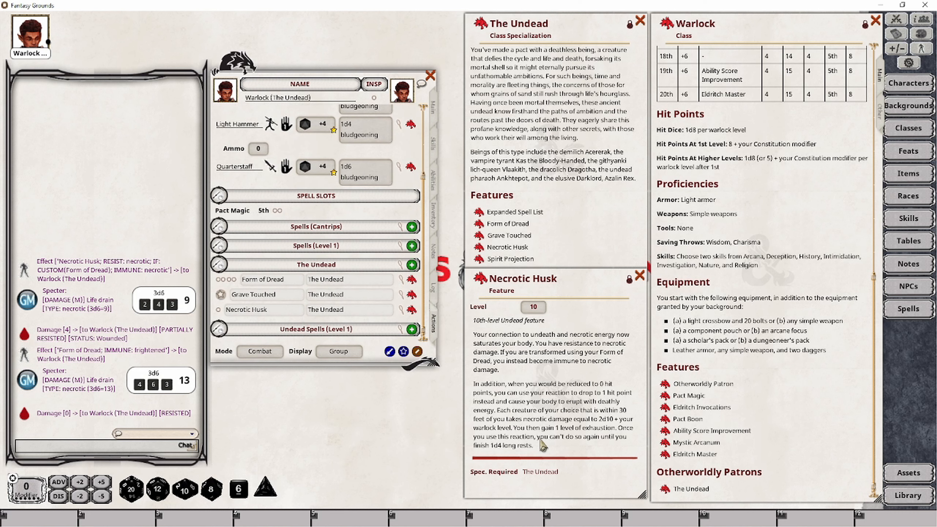
Spend the Warlock's Necrotic Husk use and roll a d4 for the number of long rests before it can be used again
{"action": "left_click", "coordinate": [218, 310]}
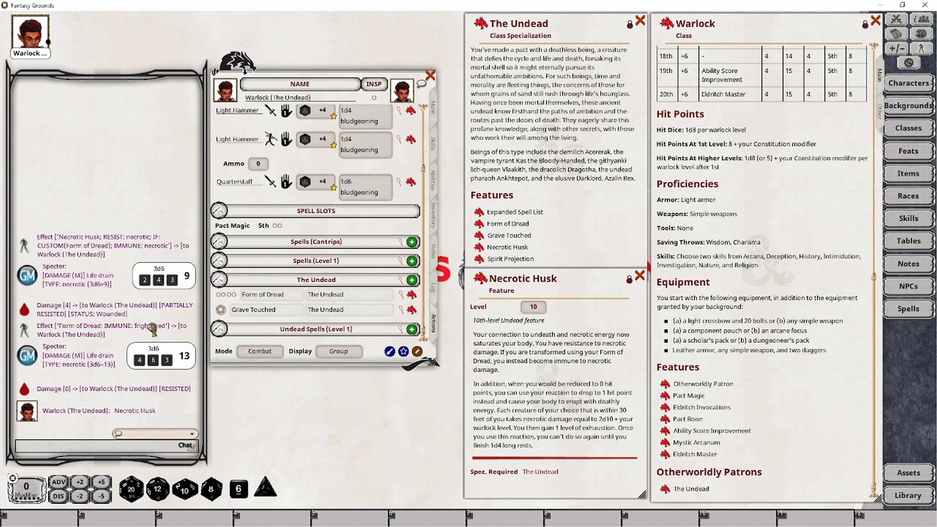
{"action": "left_click", "coordinate": [360, 358]}
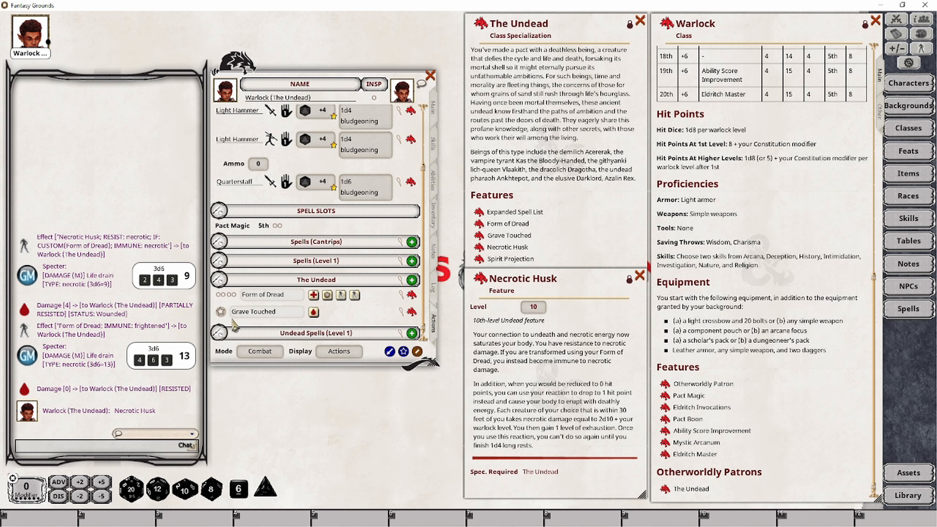
{"action": "left_click_drag", "start_coordinate": [269, 489], "coordinate": [168, 463]}
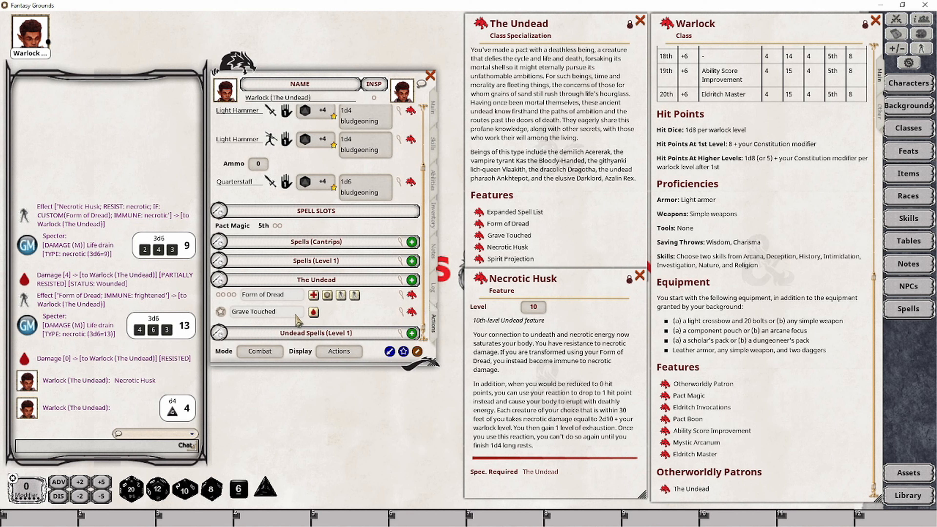
Rename the Necrotic Husk power as "Necrotic Husk (4 rests)" in Preparation mode, keeping its usage period as Daily
{"action": "left_click", "coordinate": [272, 357]}
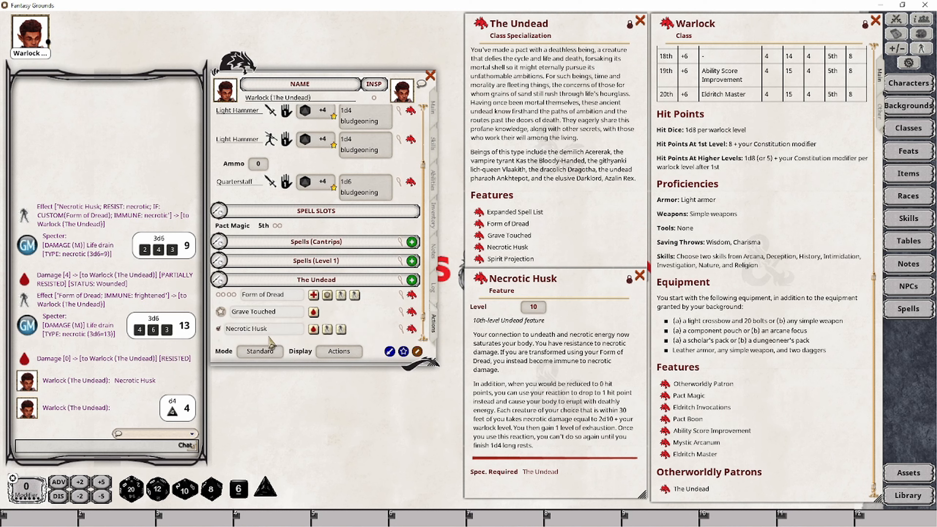
{"action": "scroll", "coordinate": [255, 321], "scroll_direction": "down", "scroll_amount": 1}
{"action": "left_click", "coordinate": [402, 309]}
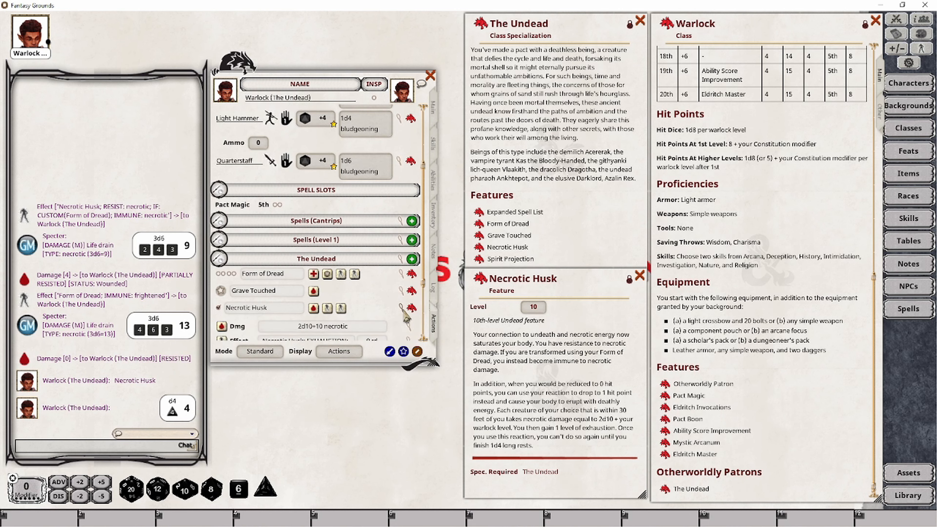
{"action": "scroll", "coordinate": [404, 312], "scroll_direction": "down", "scroll_amount": 1}
{"action": "scroll", "coordinate": [406, 317], "scroll_direction": "down", "scroll_amount": 3}
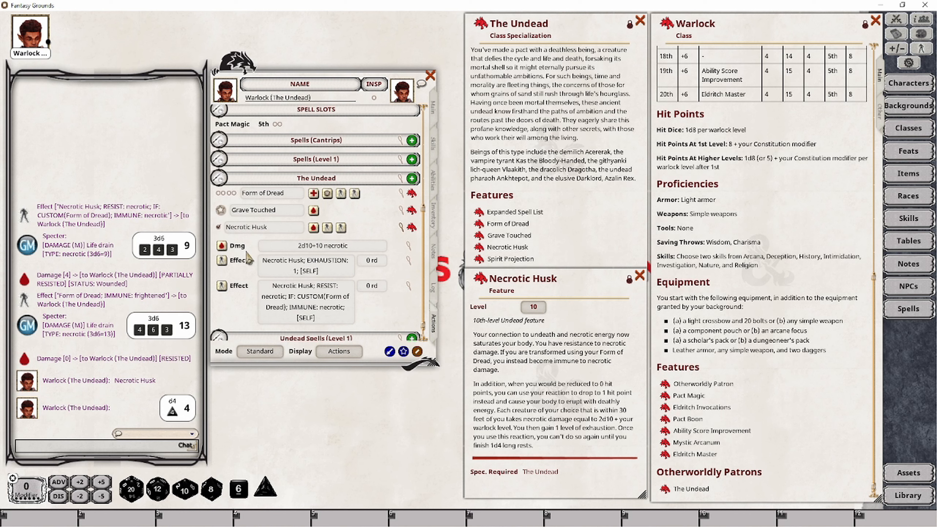
{"action": "left_click", "coordinate": [266, 357]}
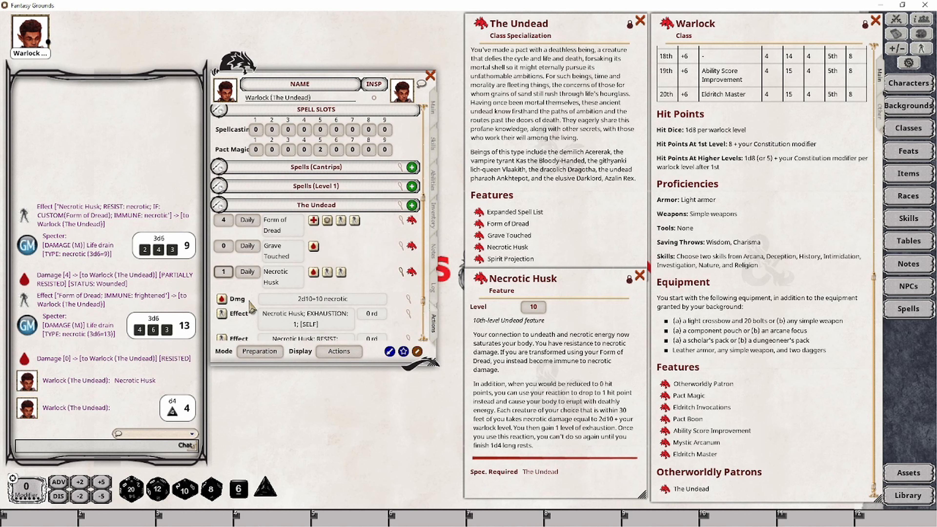
{"action": "left_click", "coordinate": [252, 273]}
{"action": "left_click", "coordinate": [248, 272]}
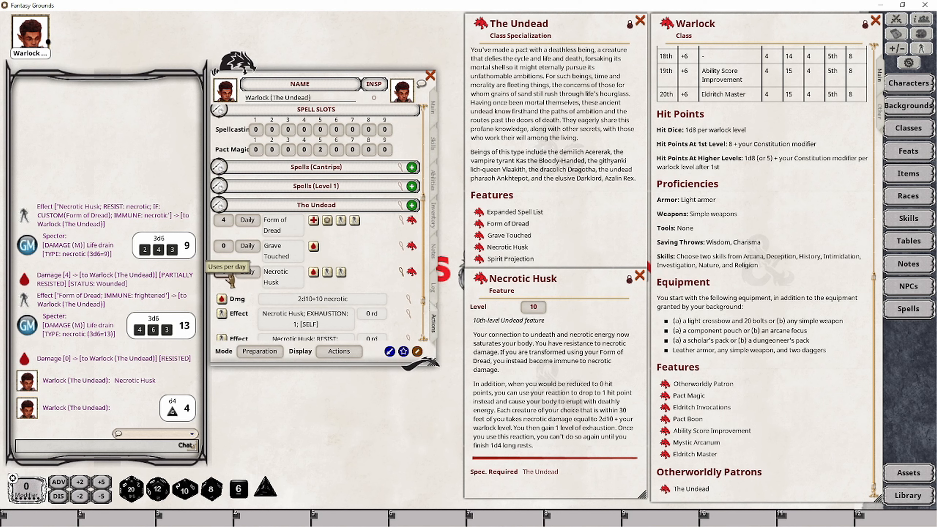
{"action": "left_click", "coordinate": [290, 285]}
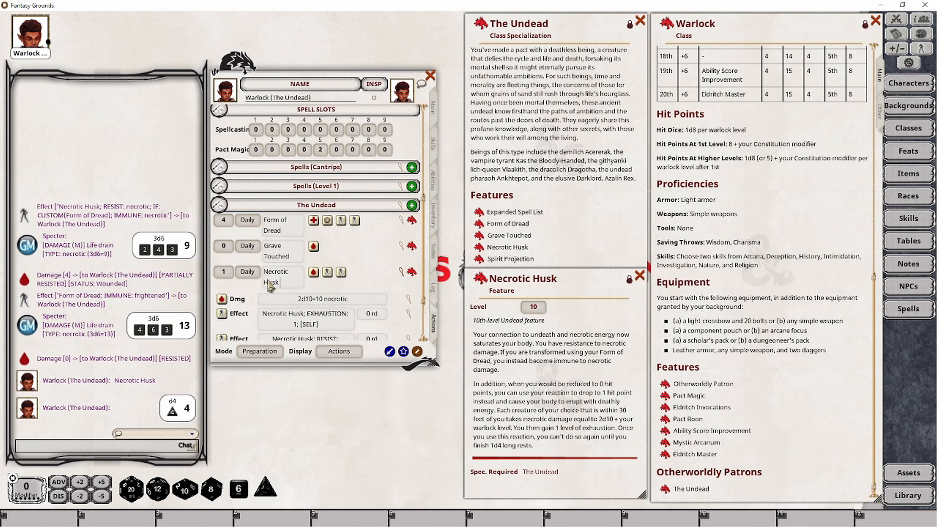
{"action": "type", "text": "(4 rests)"}
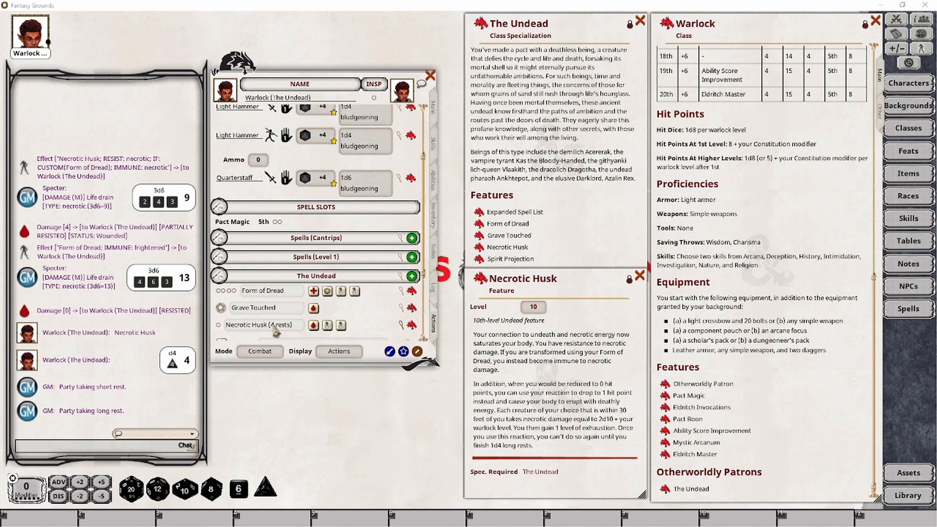
Change the rest count in the Necrotic Husk power's name to 3 and mark its use as spent
{"action": "type", "text": "3"}
{"action": "left_click", "coordinate": [220, 332]}
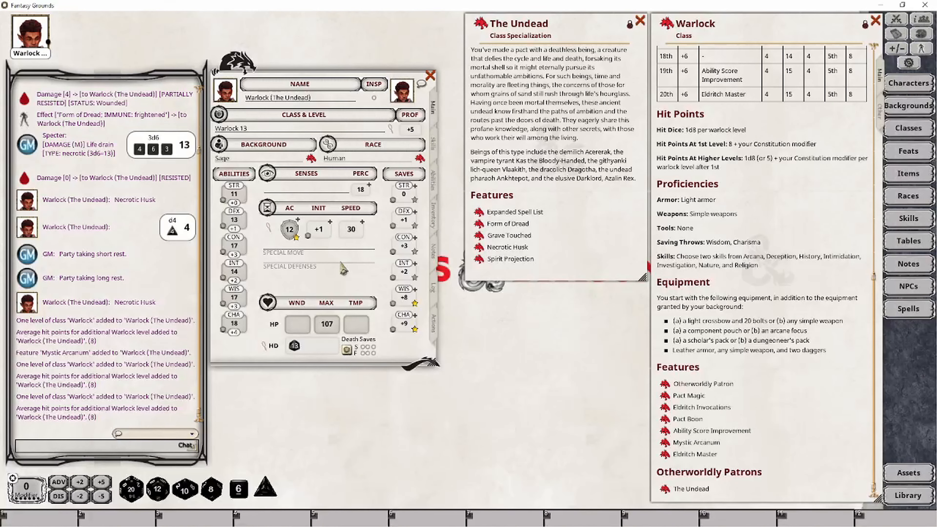
Check the Form of Dread description, set the power's daily uses to 5, and return the actions to Combat mode
{"action": "left_click", "coordinate": [480, 223]}
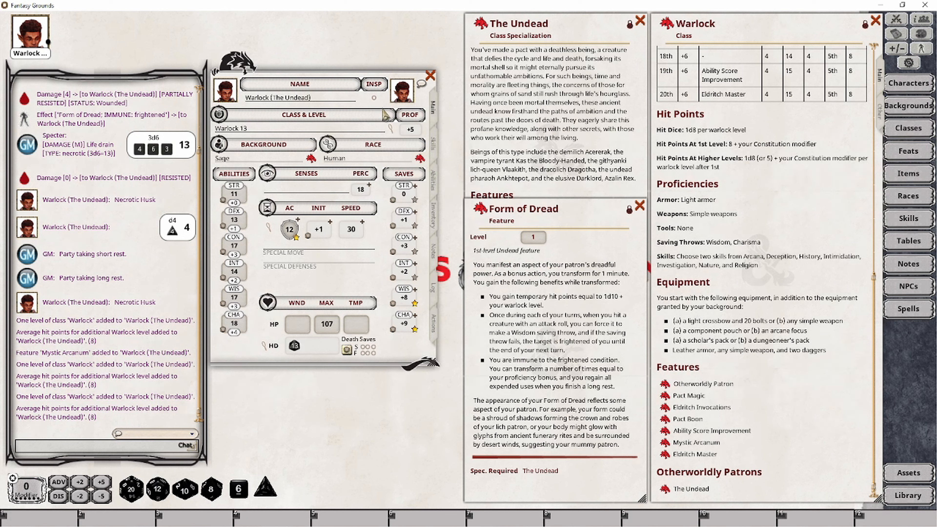
{"action": "left_click", "coordinate": [435, 327]}
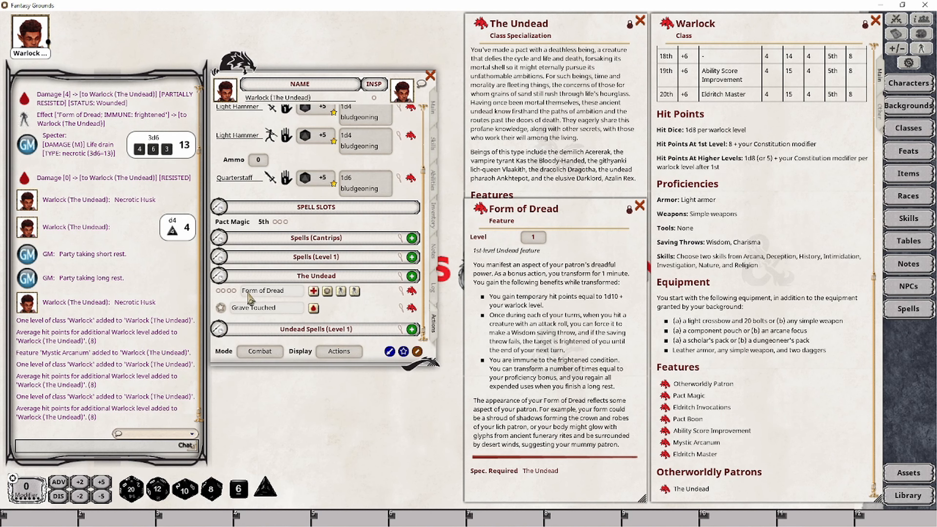
{"action": "left_click", "coordinate": [266, 351]}
{"action": "left_click", "coordinate": [266, 352]}
{"action": "scroll", "coordinate": [272, 284], "scroll_direction": "down", "scroll_amount": 2}
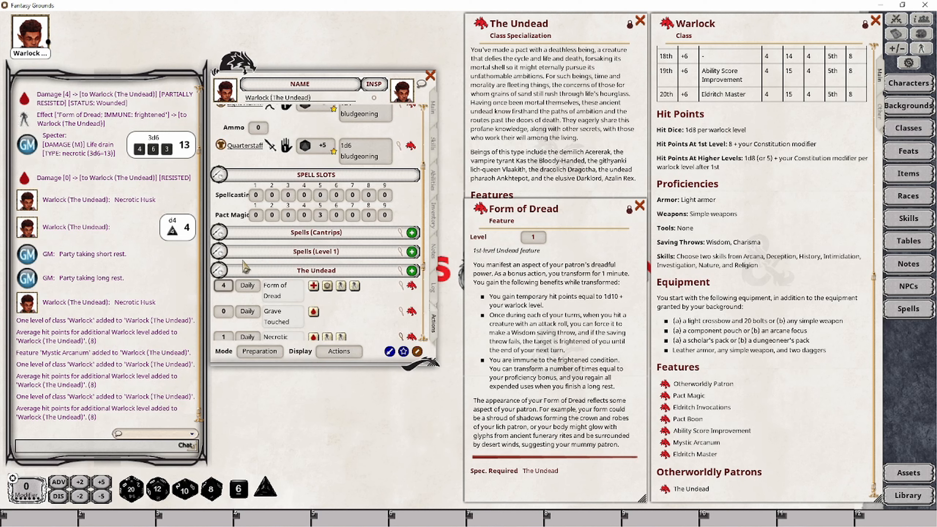
{"action": "type", "text": "5"}
{"action": "left_click", "coordinate": [260, 350]}
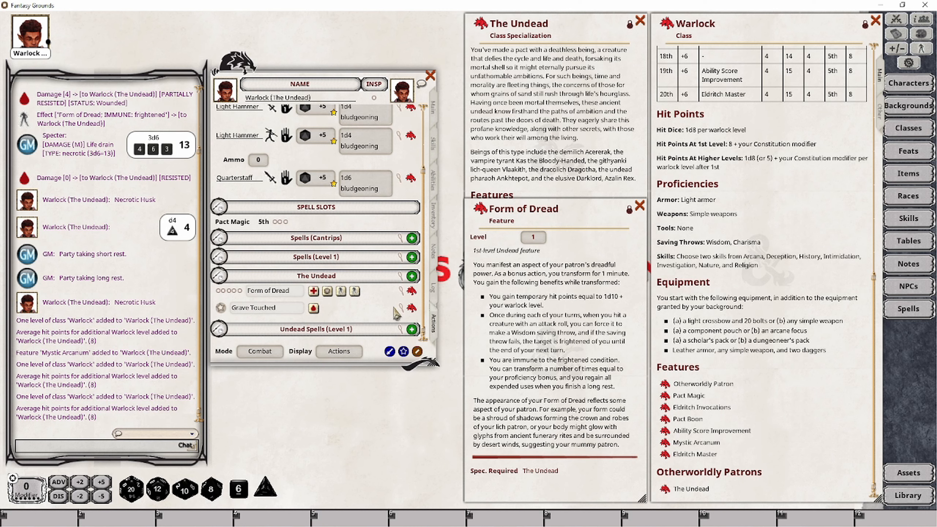